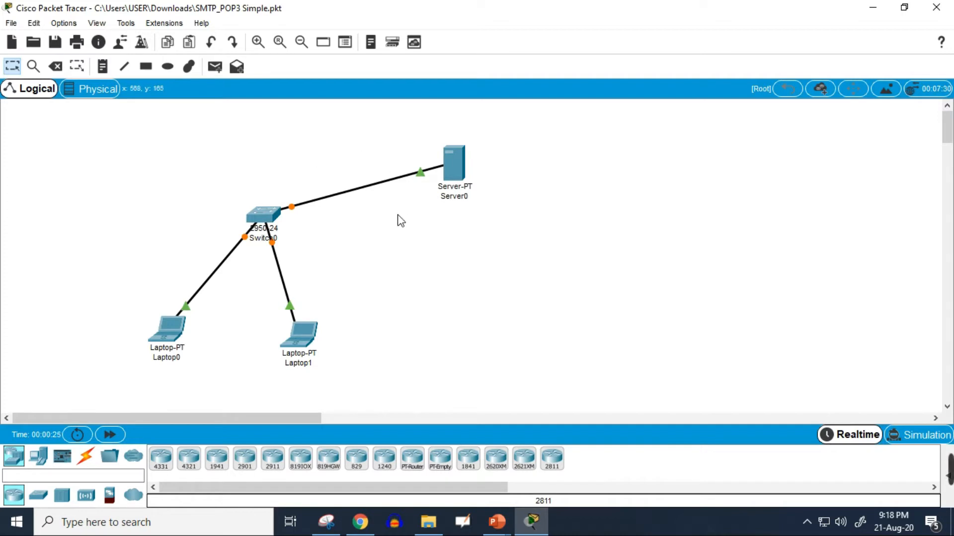
- Switch the network to Simulation mode and open the mail configuration in Laptop0's Email application
mouse_move(326, 199)
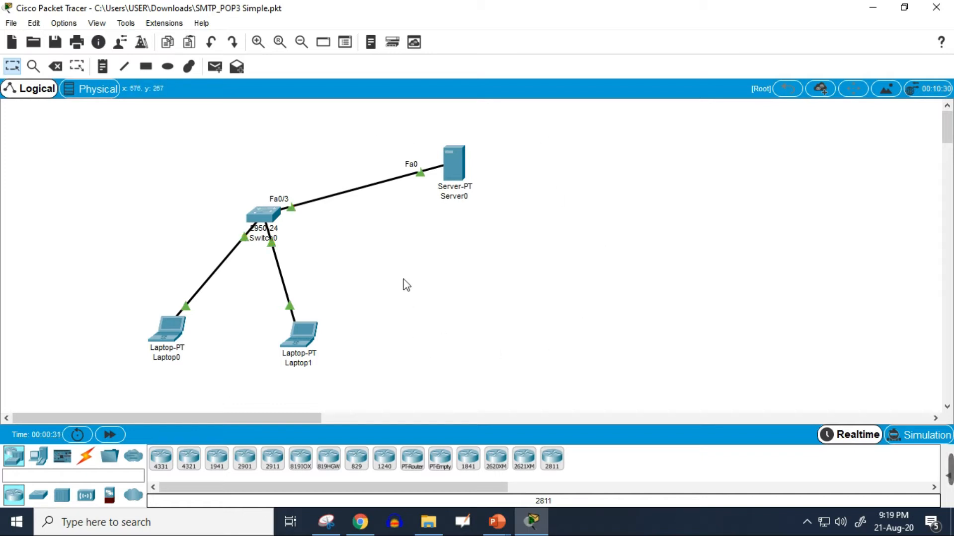
left_click(911, 438)
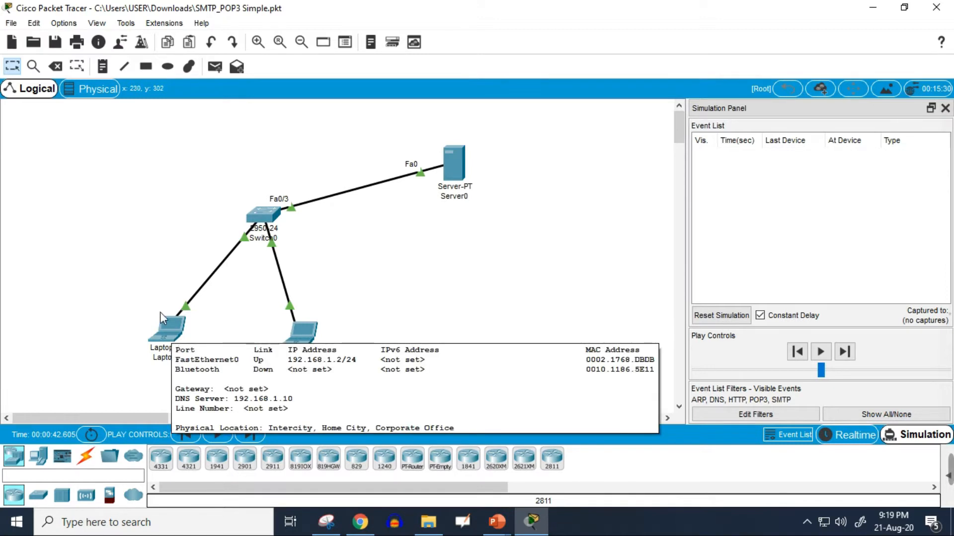
left_click(169, 340)
left_click(395, 91)
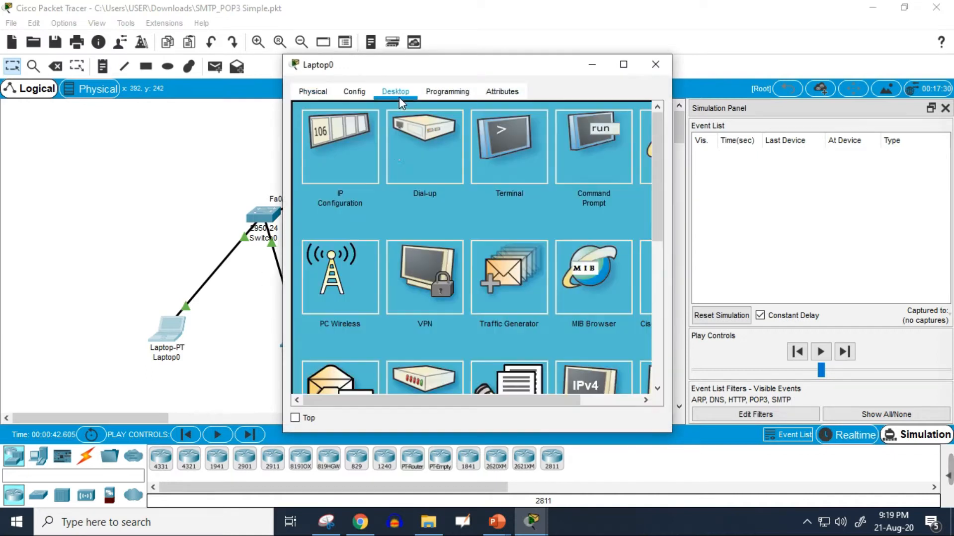
scroll(366, 287, "down", 5)
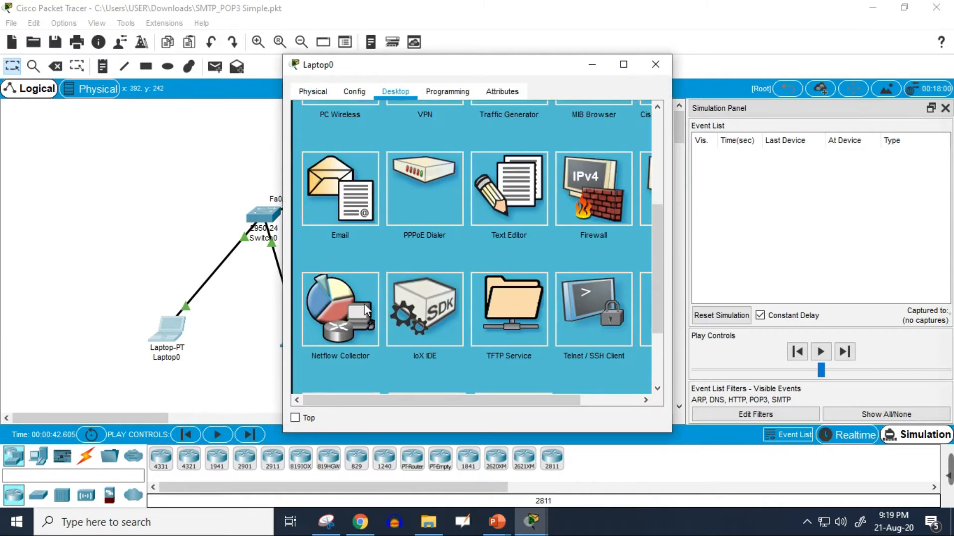
left_click(344, 207)
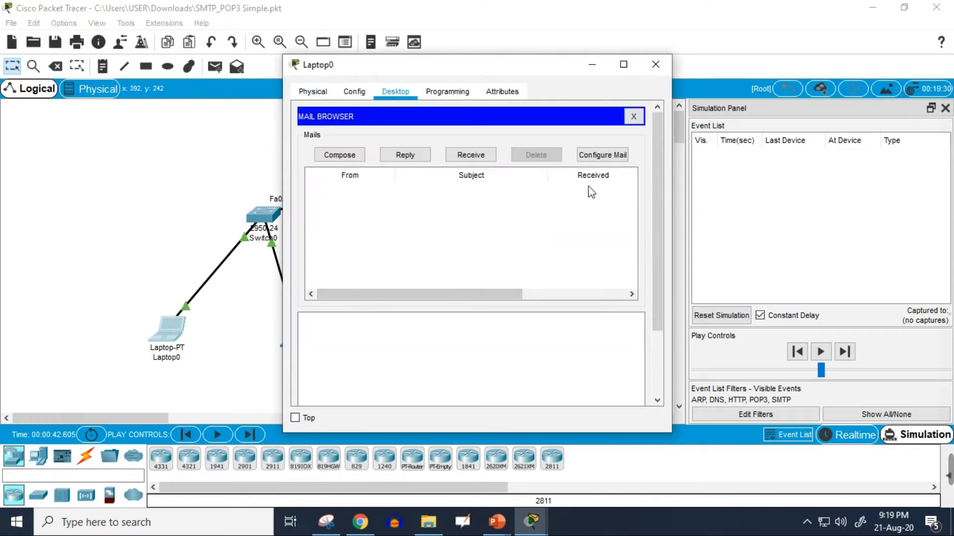
left_click(602, 155)
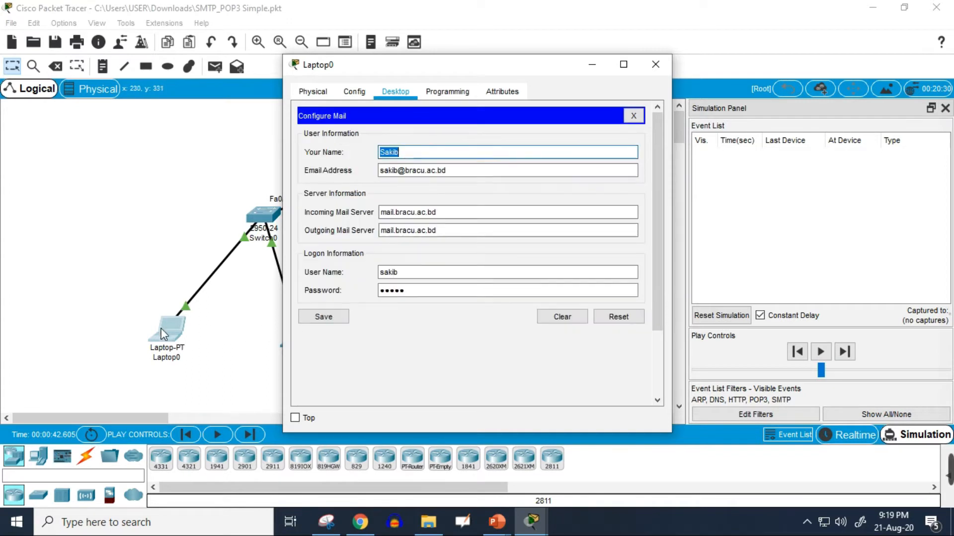
- Examine the name, e-mail address domain and incoming mail server in Laptop0's mail configuration
left_click(420, 152)
double_click(420, 152)
left_click(437, 170)
double_click(437, 170)
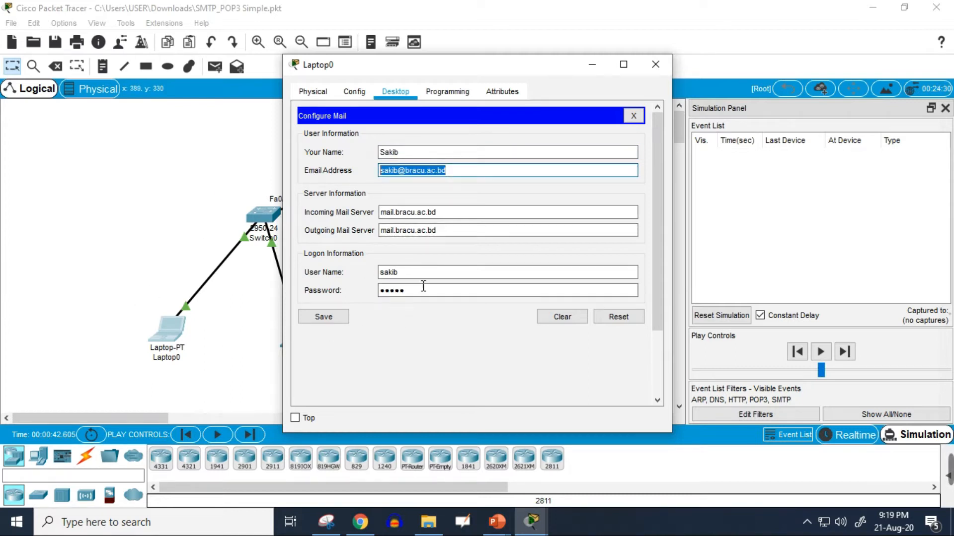
left_click(453, 170)
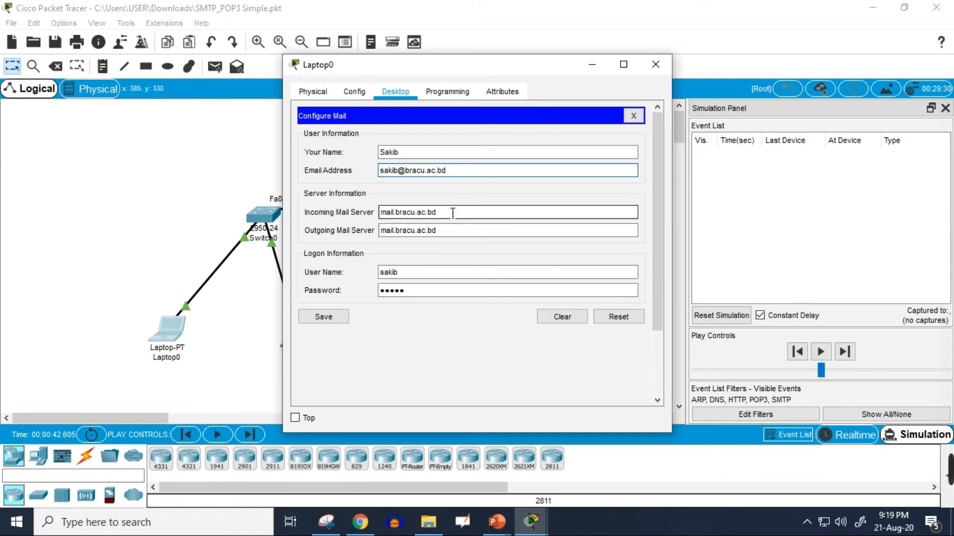
left_click_drag(444, 171, 403, 170)
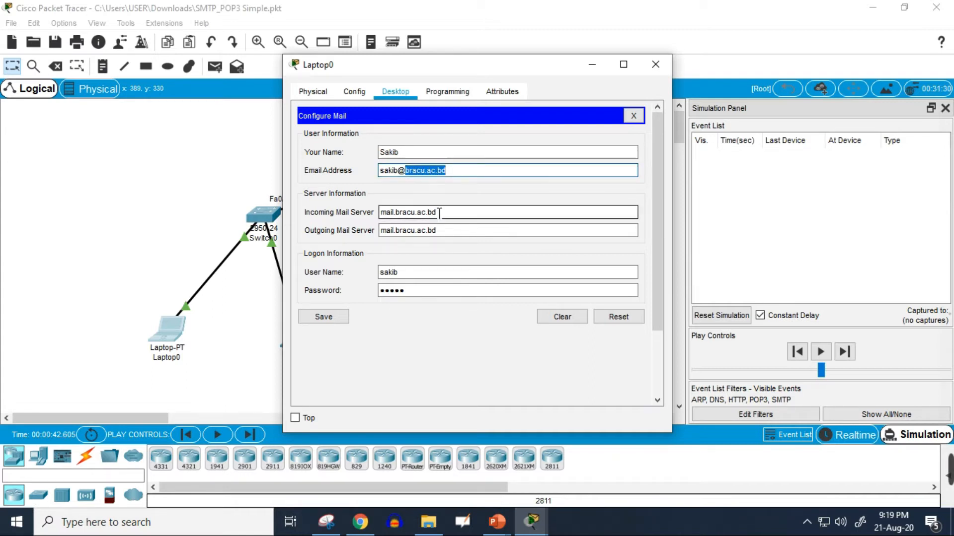
left_click_drag(452, 212, 387, 212)
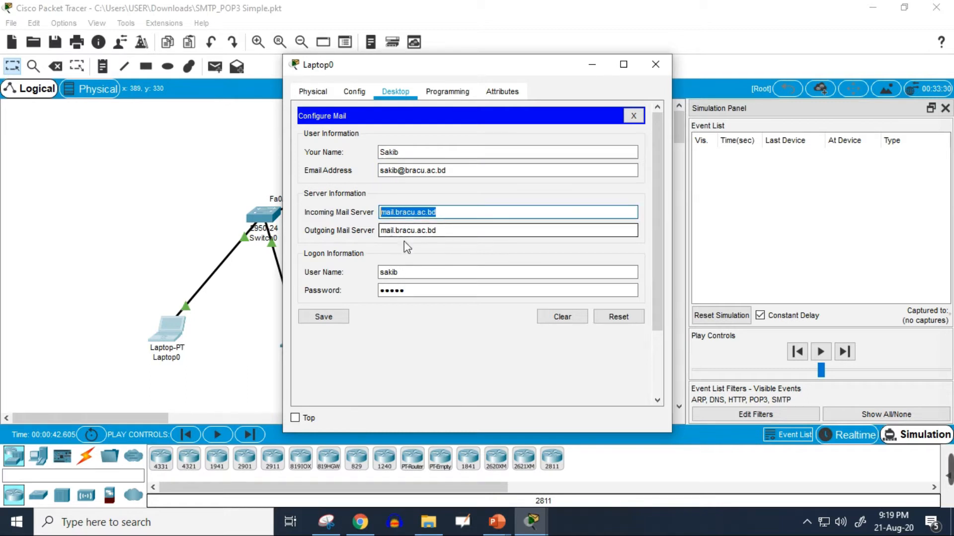
- Review the logon user name and password fields of Laptop0's mail configuration, and close the laptop's window
left_click_drag(398, 272, 334, 298)
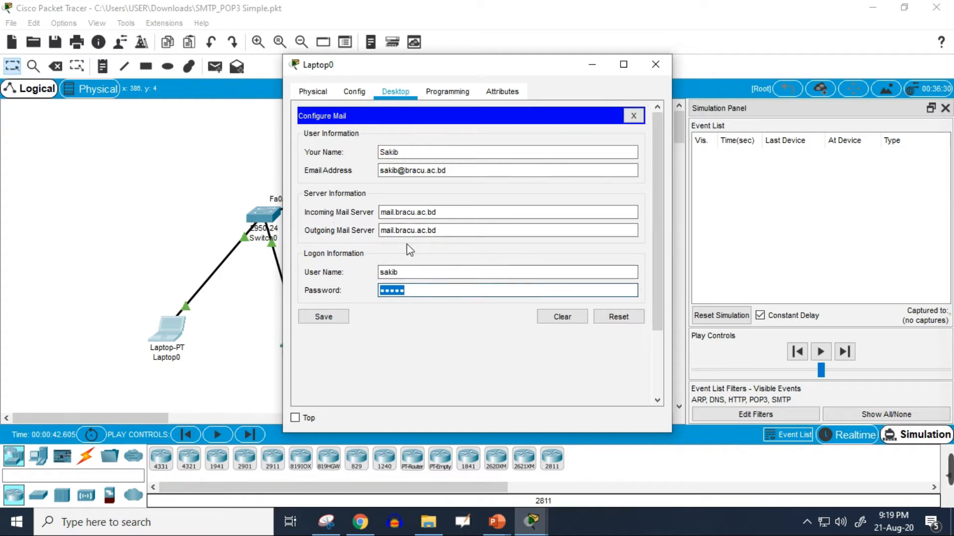
left_click(408, 272)
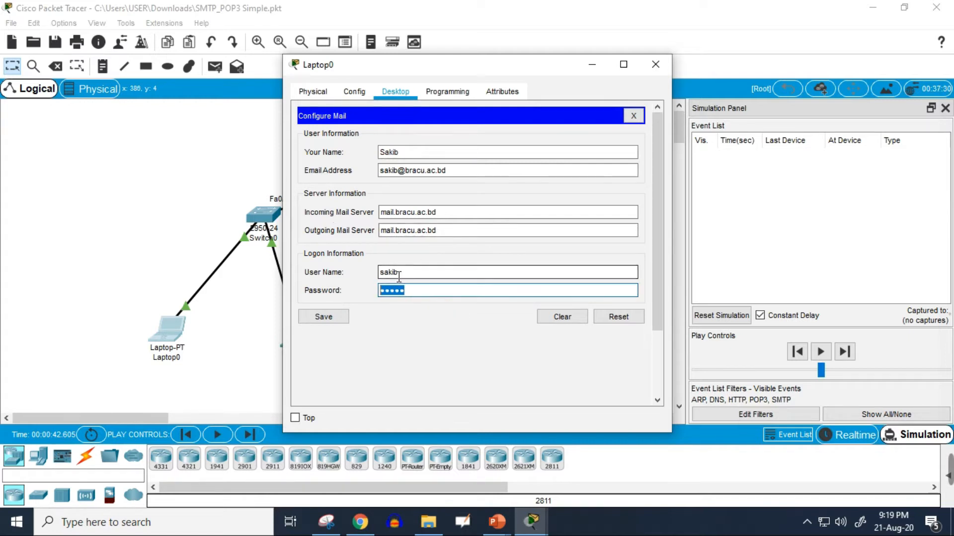
double_click(408, 272)
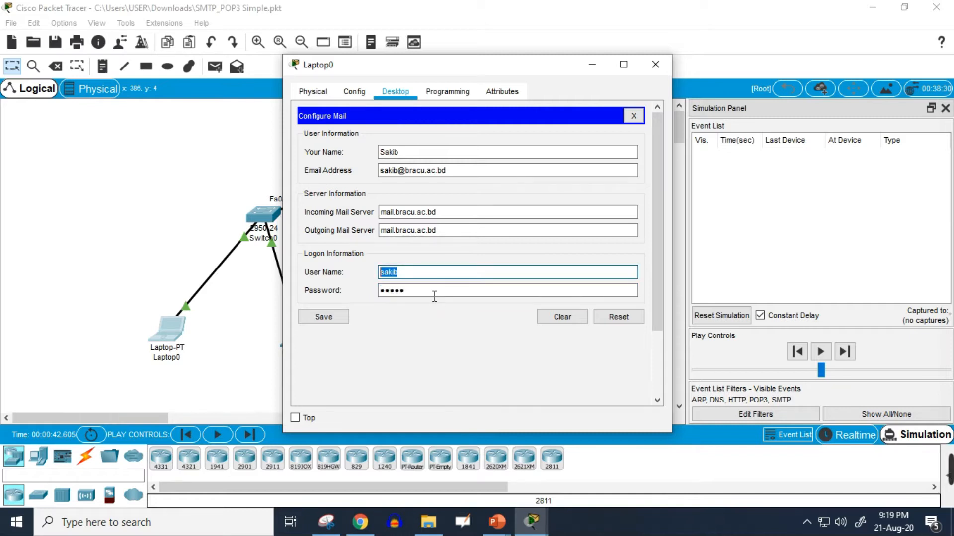
key("Tab")
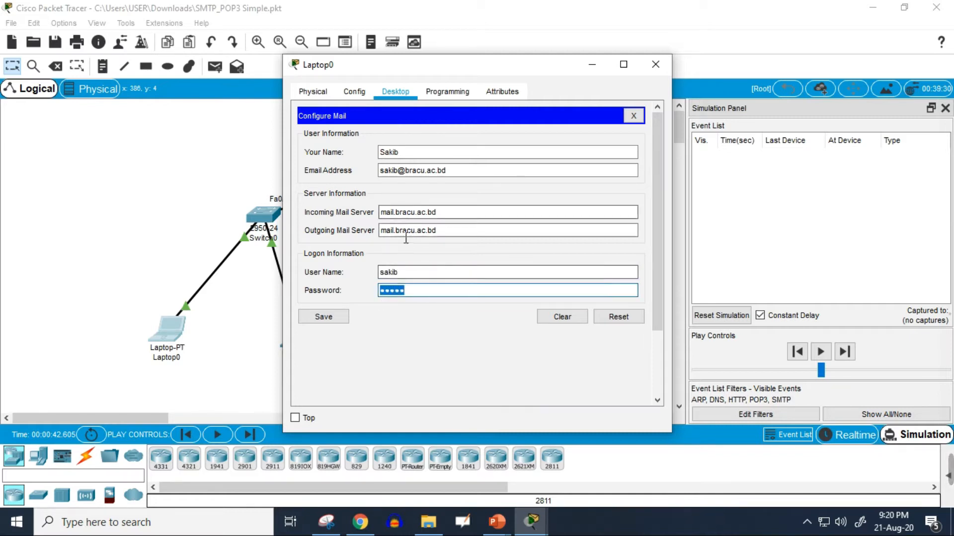
left_click(405, 272)
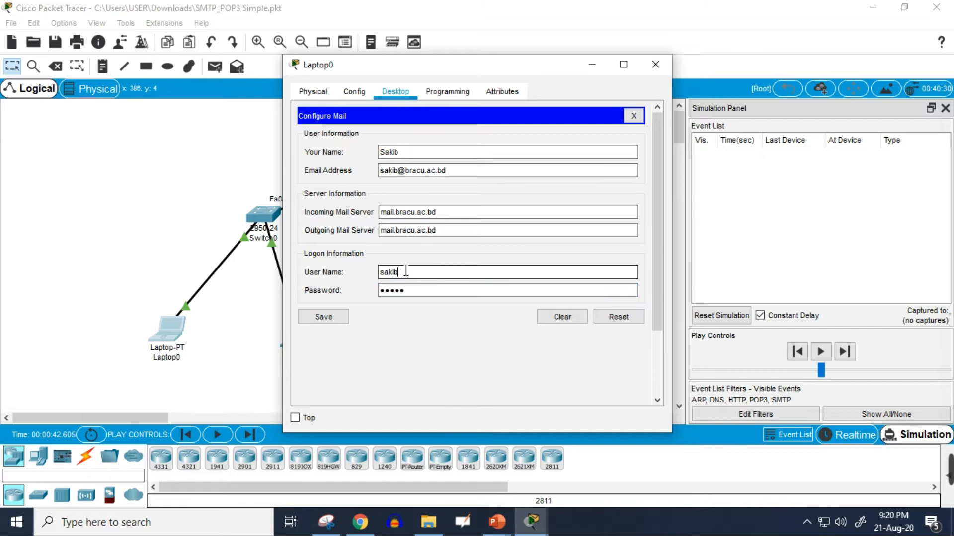
double_click(421, 294)
double_click(407, 153)
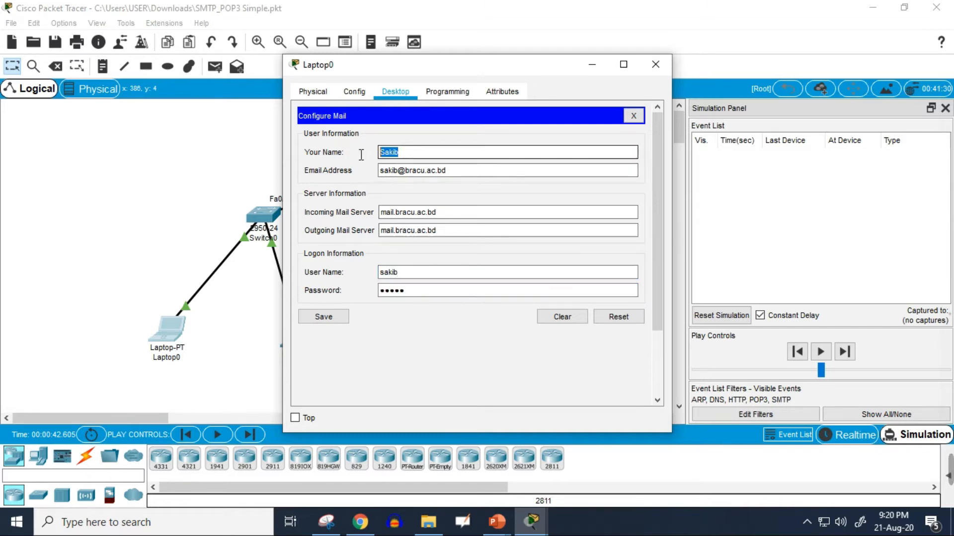
left_click(632, 115)
left_click(651, 64)
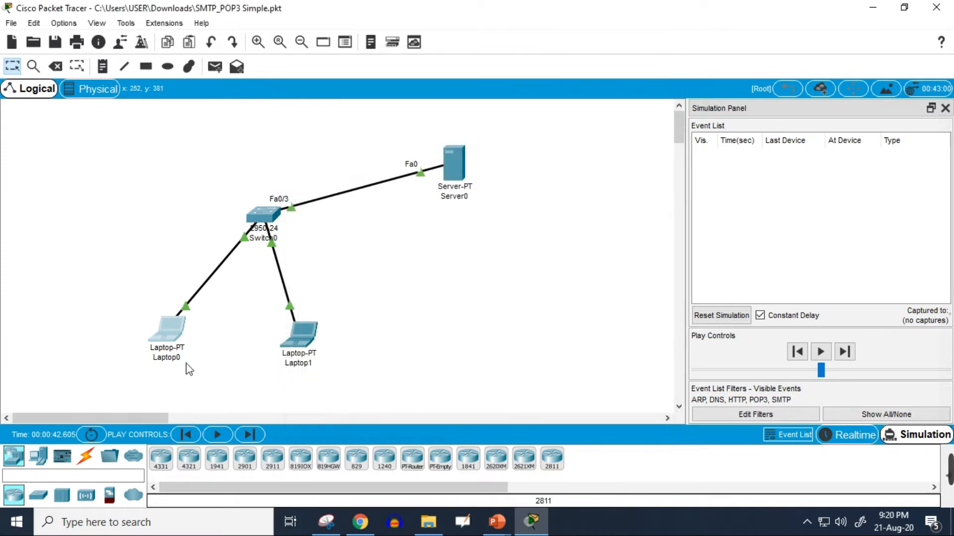
- Review the user, server and logon information in Laptop1's mail configuration, and close the laptop's window
left_click(299, 342)
left_click(395, 91)
scroll(347, 334, "down", 3)
scroll(347, 328, "down", 1)
left_click(349, 192)
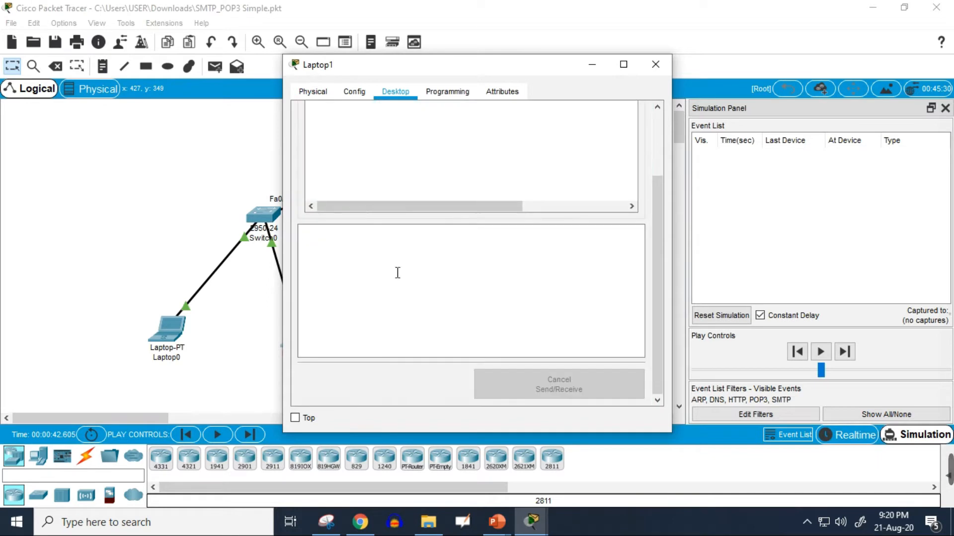
left_click(603, 158)
left_click(417, 153)
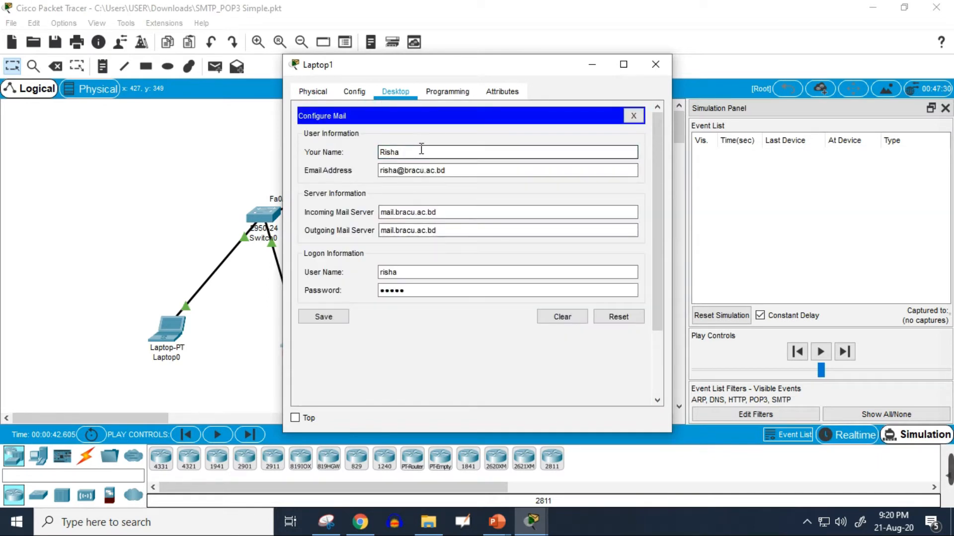
left_click(393, 170)
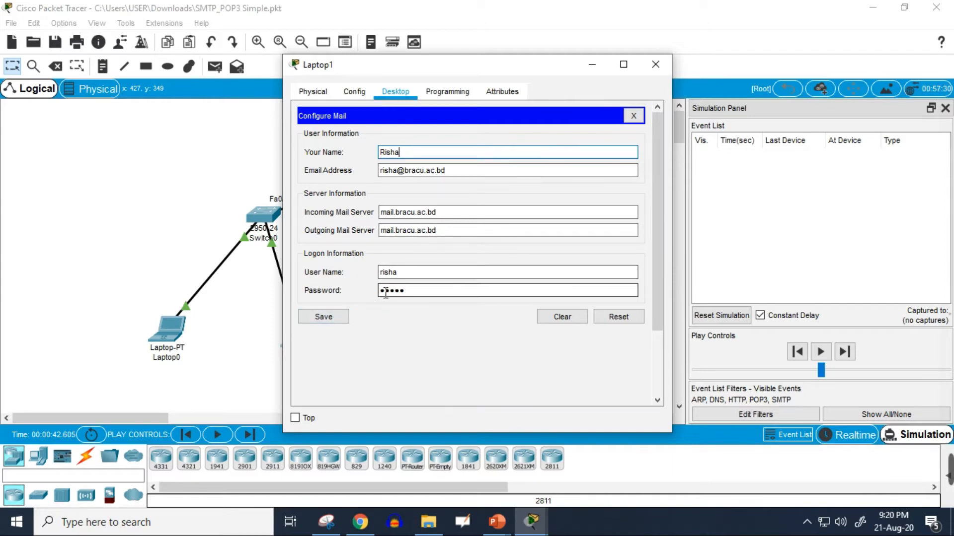
left_click(633, 116)
left_click(655, 66)
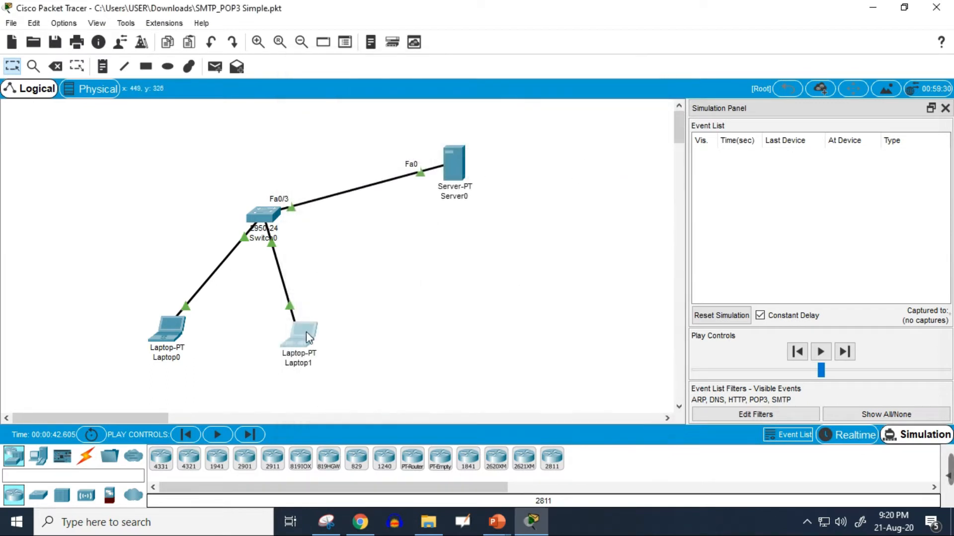
- Open the EMAIL service on Server0 and inspect the credentials of both configured mail users
left_click(455, 171)
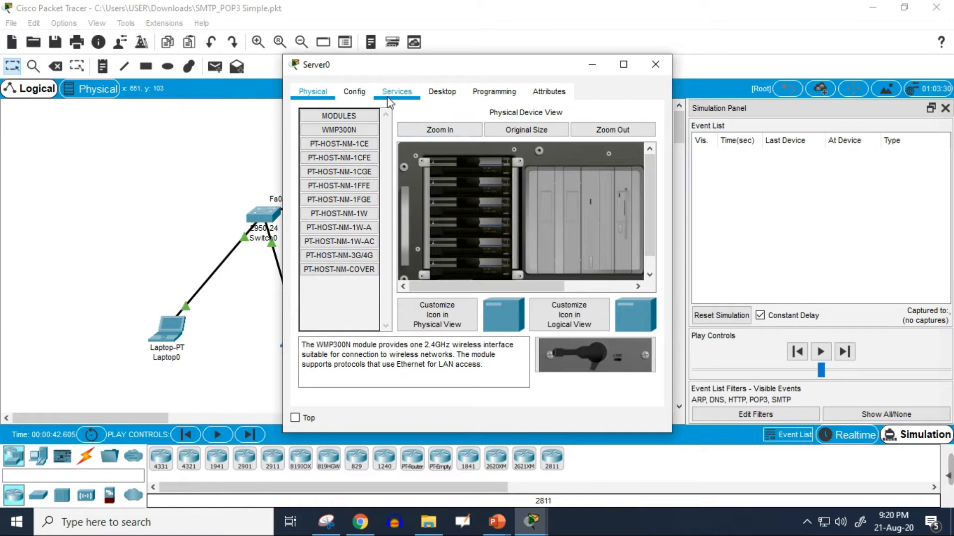
left_click(401, 95)
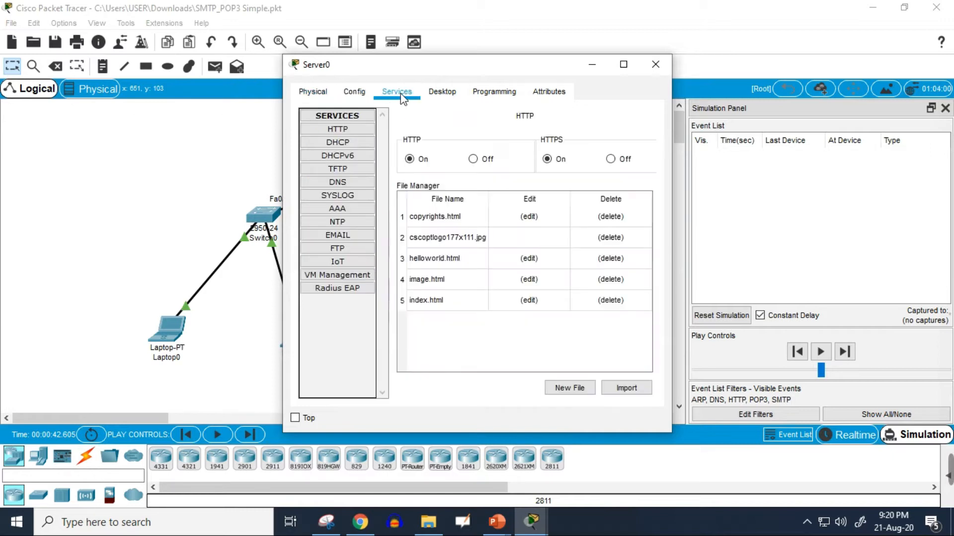
left_click(362, 235)
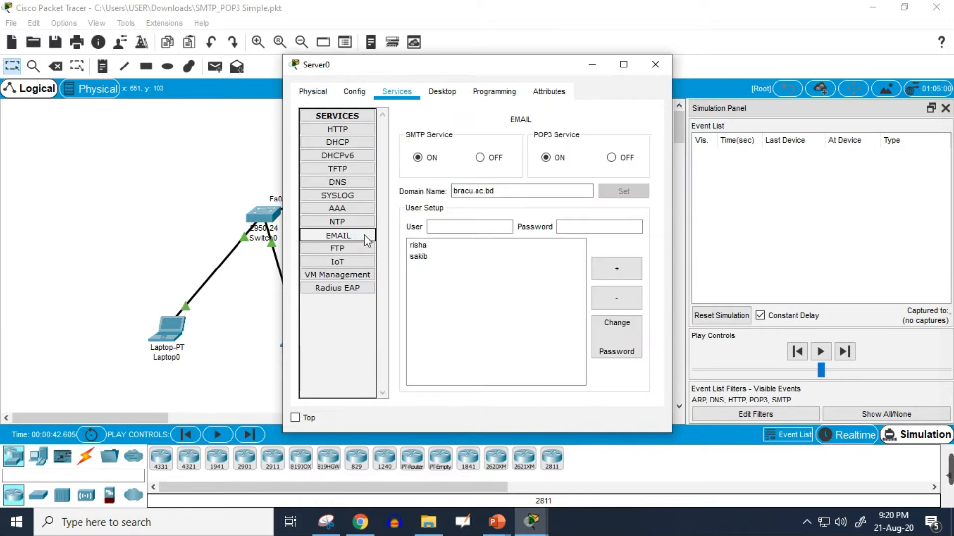
left_click(420, 246)
left_click(430, 257)
left_click(436, 246)
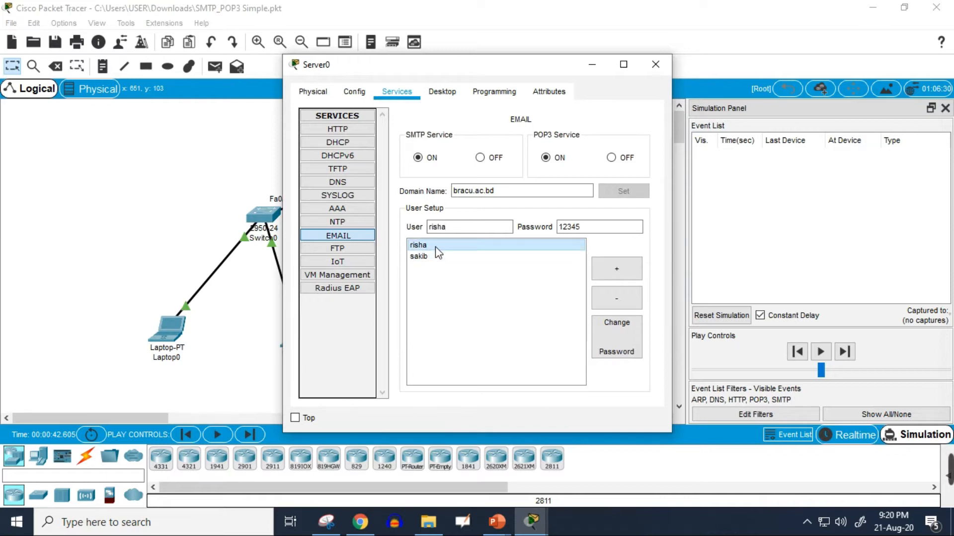
left_click(435, 257)
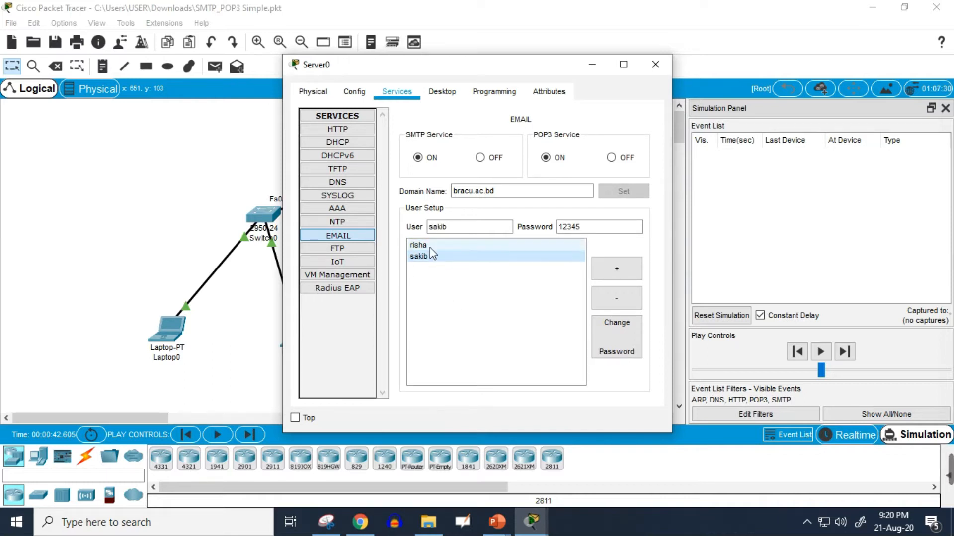
left_click(428, 248)
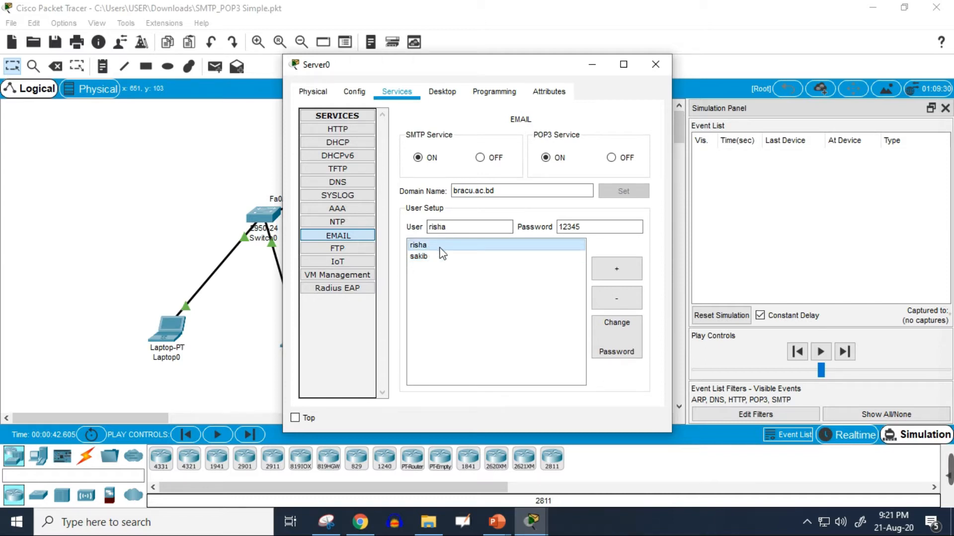
left_click(423, 258)
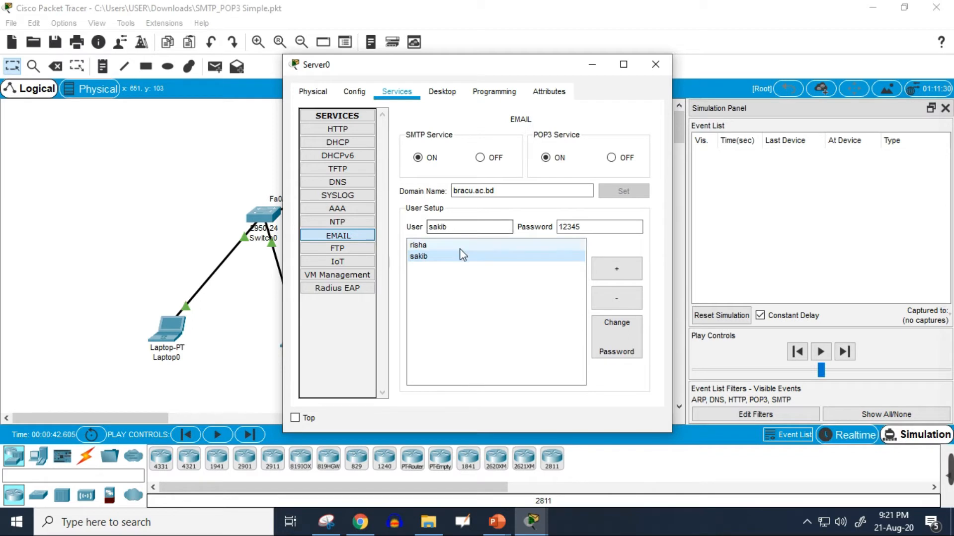
left_click(430, 247)
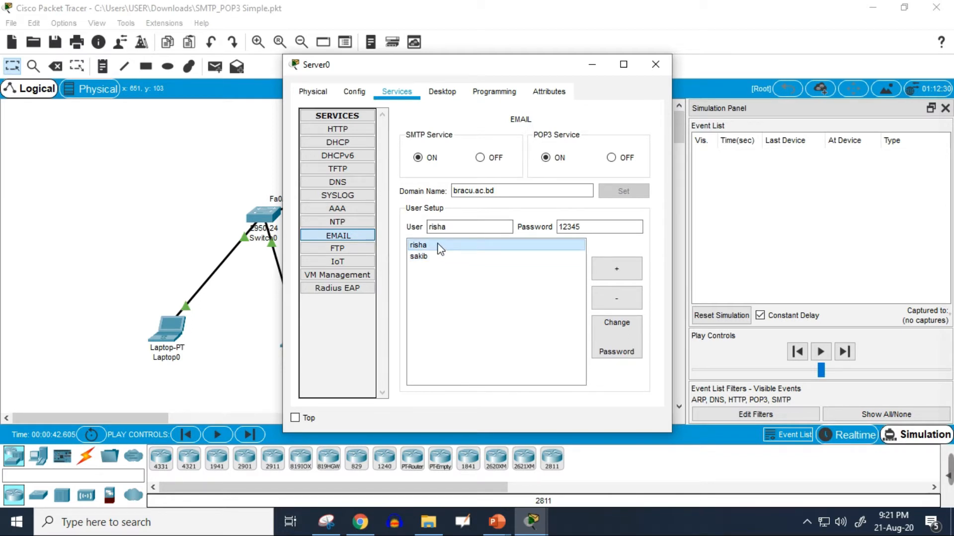
left_click(431, 258)
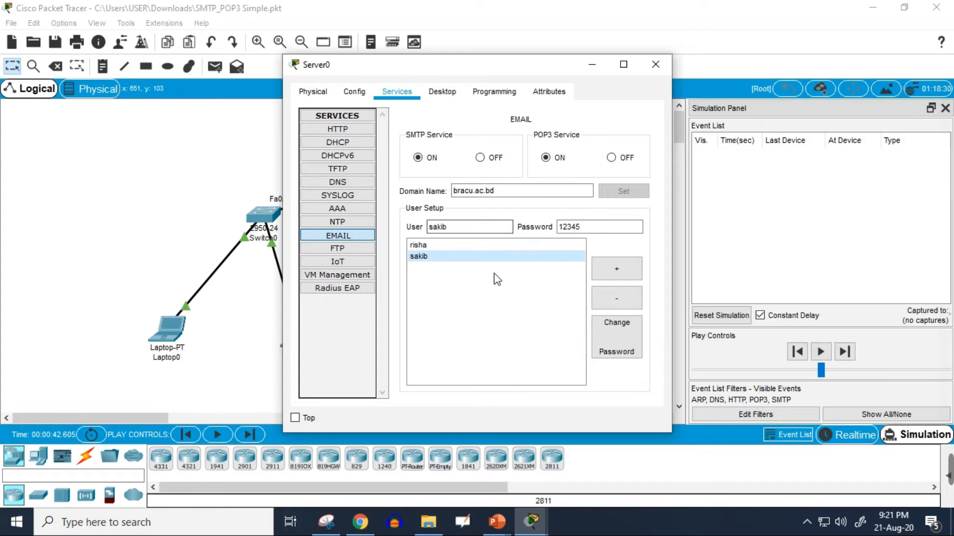
- Check the password field of the second mail user on Server0 and close the server's window
double_click(585, 226)
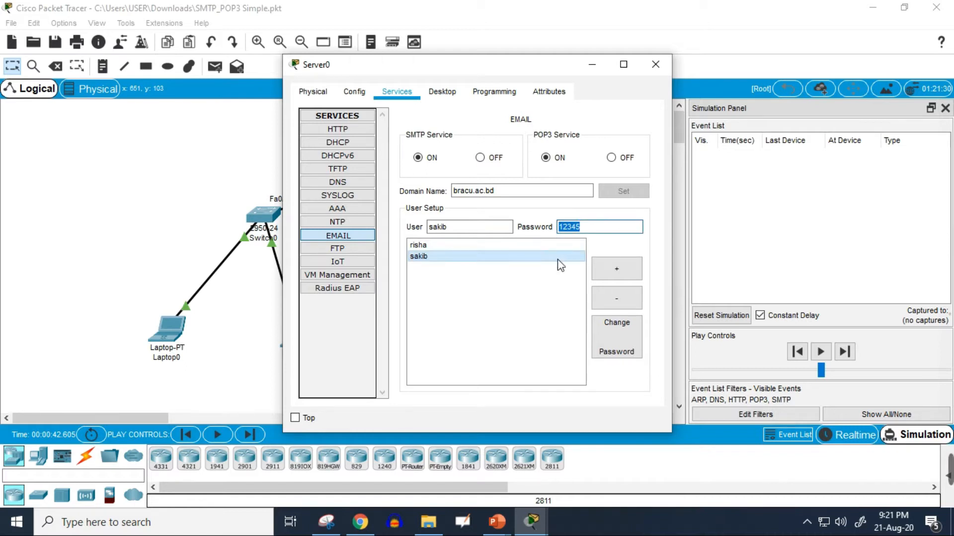
left_click(500, 321)
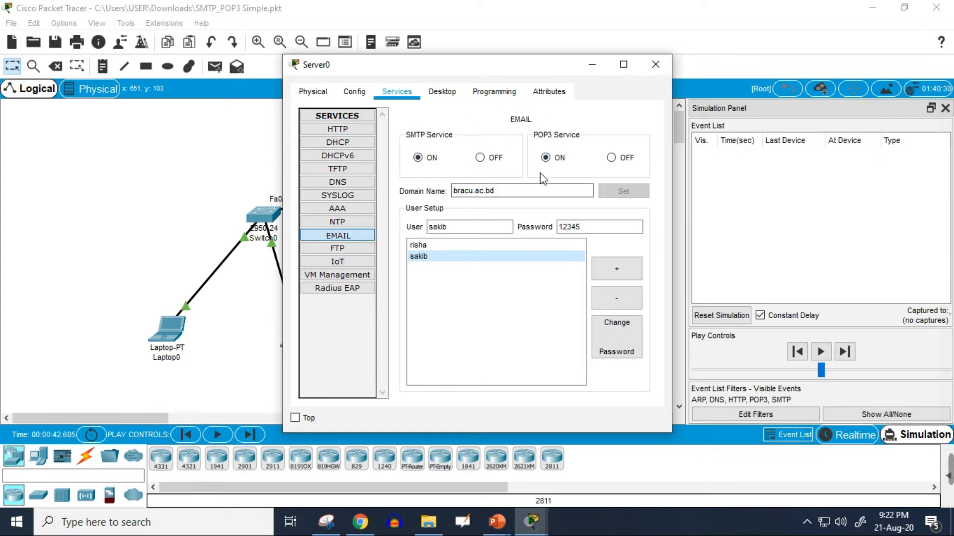
left_click(655, 65)
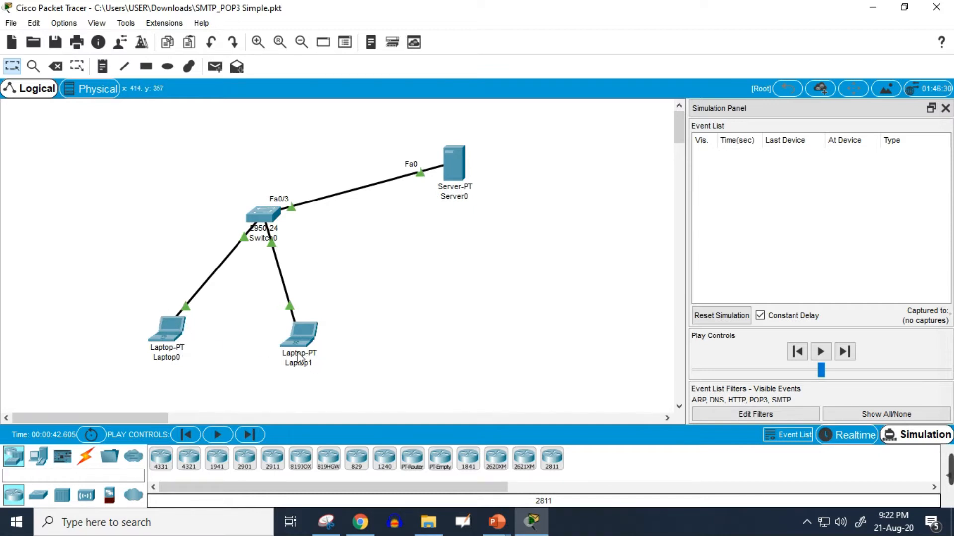
- Open the mail browser in Laptop0's Email application
left_click(168, 332)
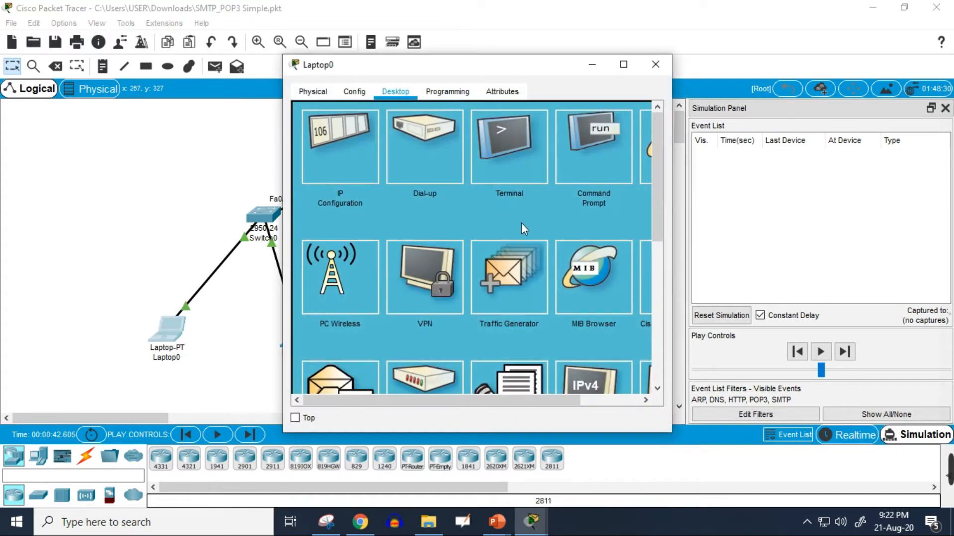
scroll(521, 229, "down", 4)
left_click(365, 211)
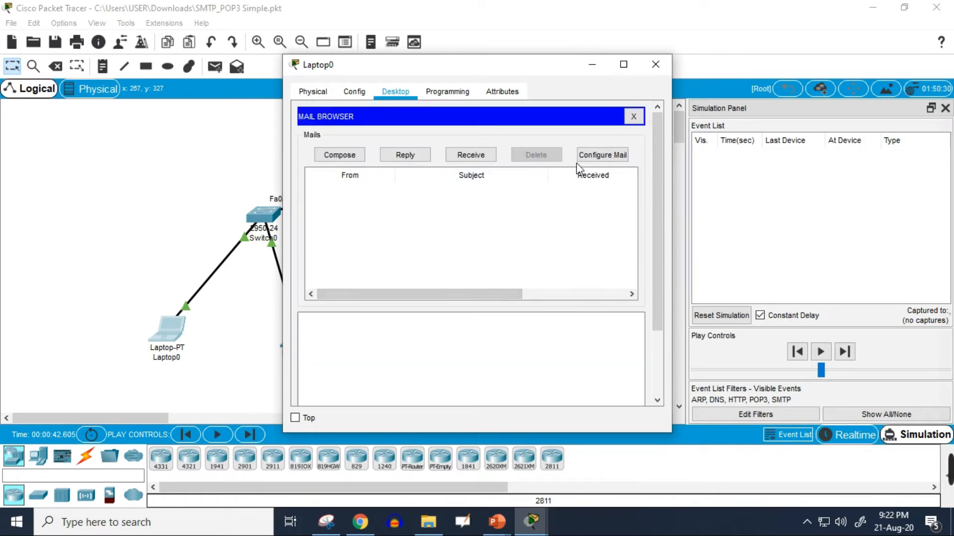
- Compose a mail on Laptop0 with the other user's e-mail address, the subject "Random" and the text "Hello, How are you?"
left_click(347, 159)
left_click_drag(379, 74, 495, 77)
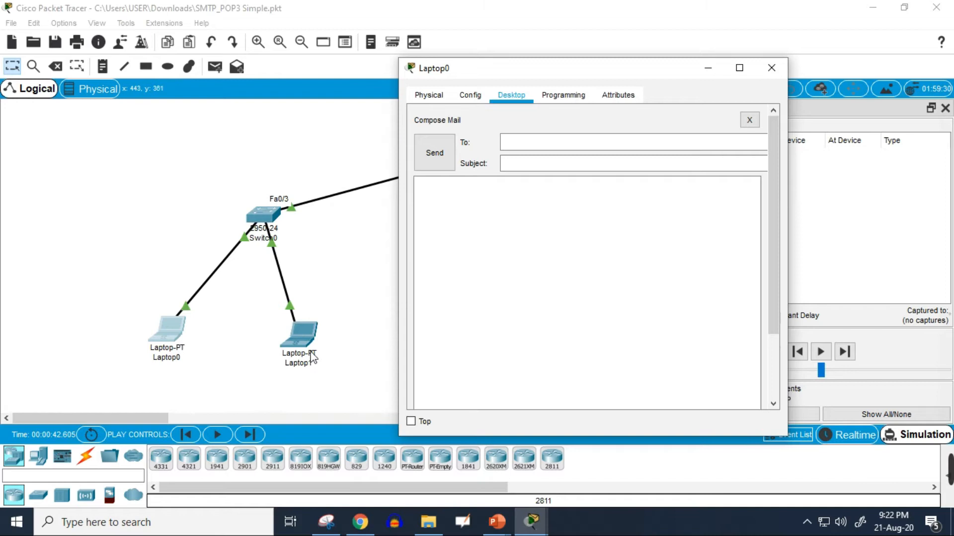
left_click(535, 147)
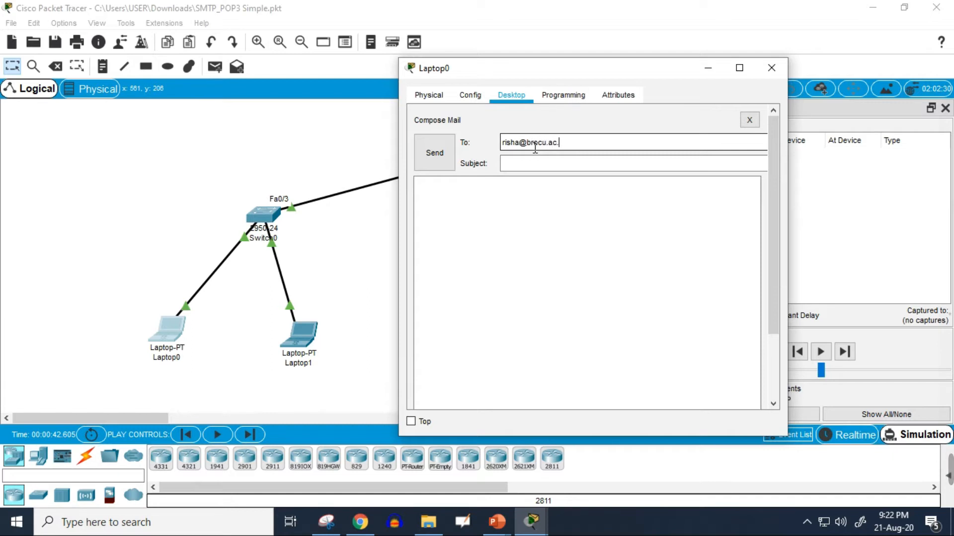
left_click(559, 162)
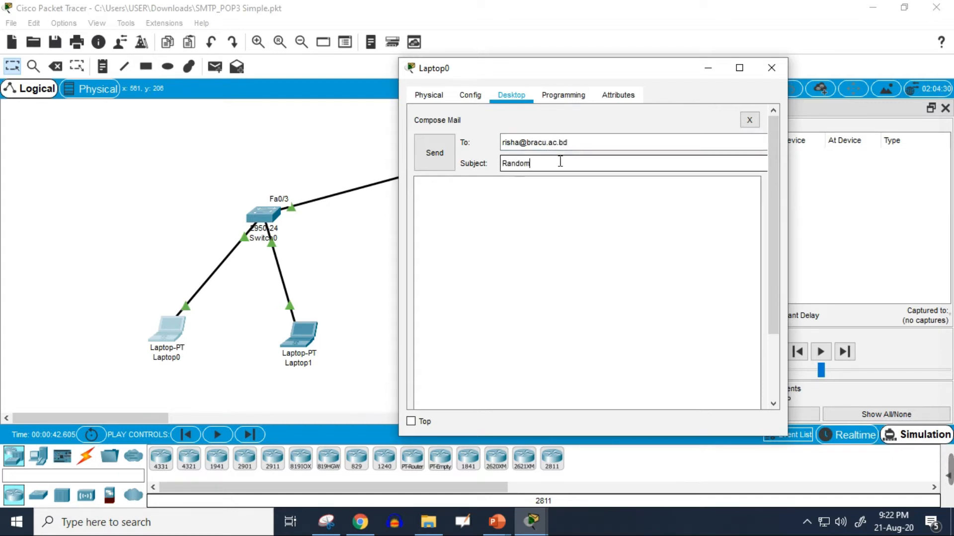
left_click(520, 202)
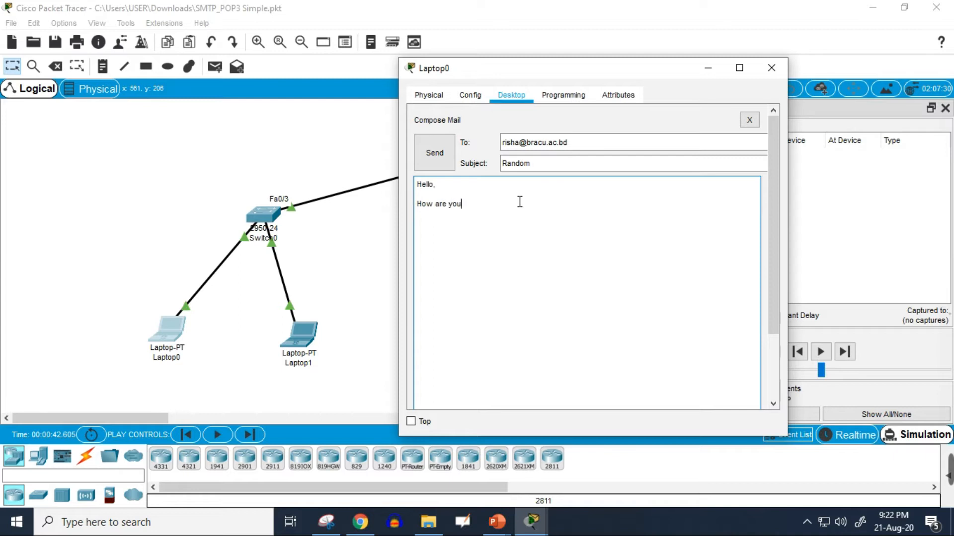
- Check the recipient, subject and message text of the composed mail on Laptop0, and send it
left_click_drag(576, 69, 495, 57)
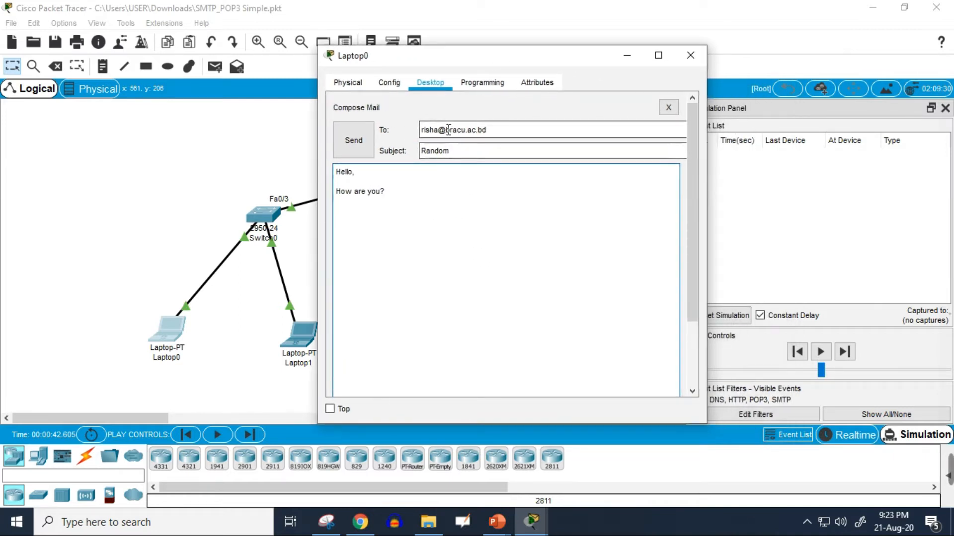
left_click_drag(499, 129, 420, 128)
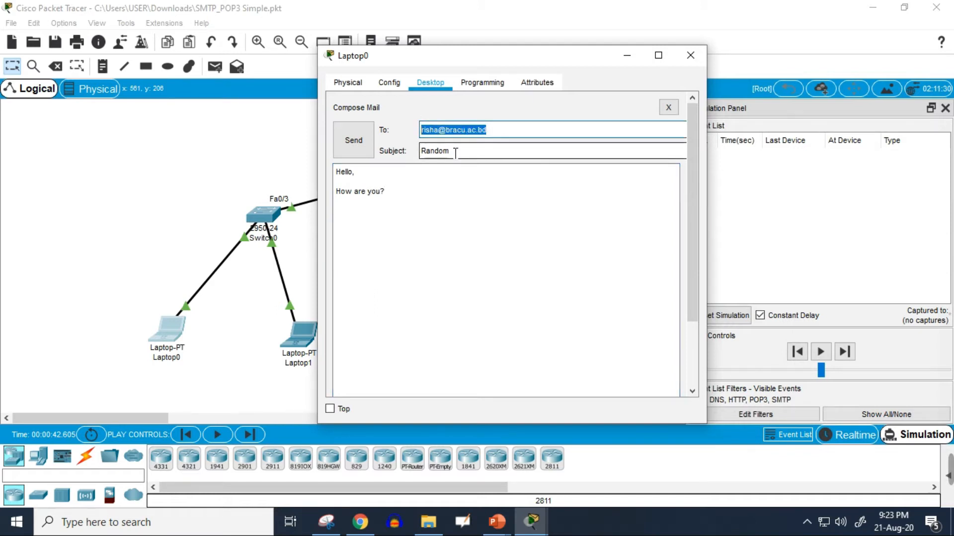
left_click_drag(456, 152, 396, 150)
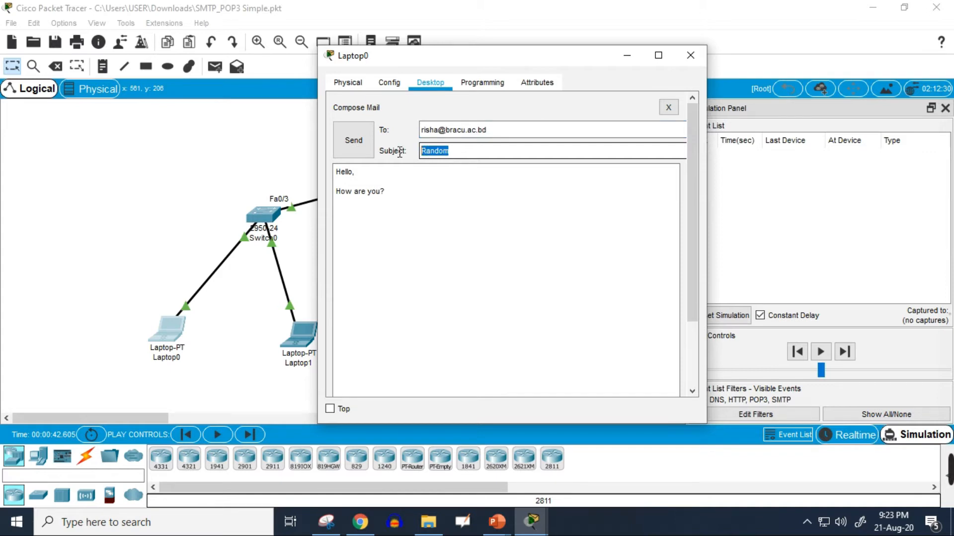
left_click(393, 195)
left_click_drag(396, 195, 334, 170)
scroll(447, 308, "down", 1)
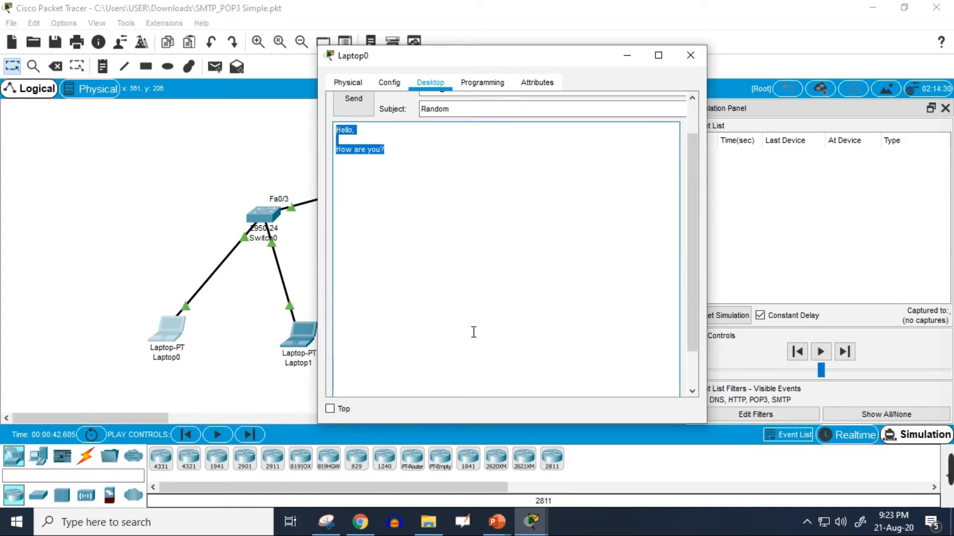
scroll(476, 95, "up", 1)
left_click_drag(482, 58, 398, 59)
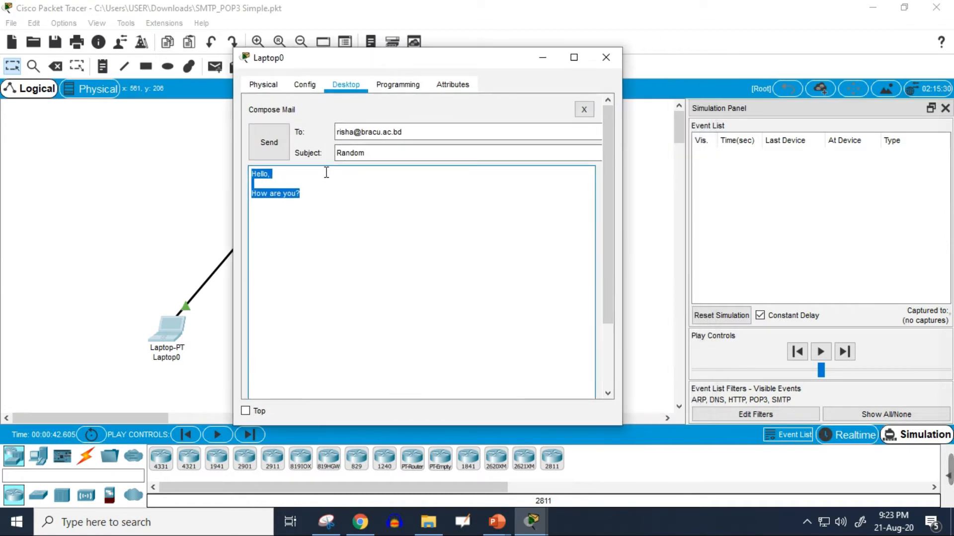
left_click(266, 151)
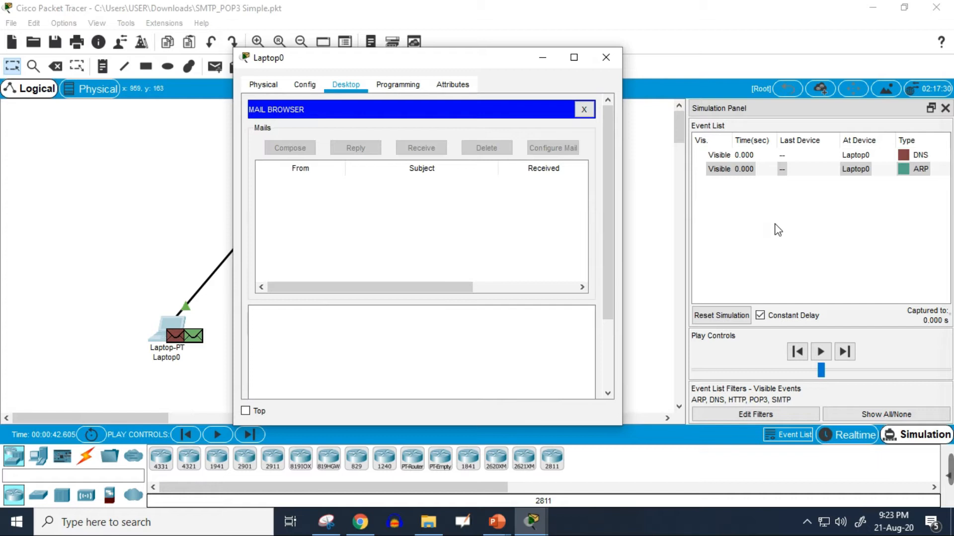
- Read the sending and DNS status messages in Laptop0's mail browser, and return to the network topology
scroll(433, 334, "down", 3)
scroll(348, 237, "down", 1)
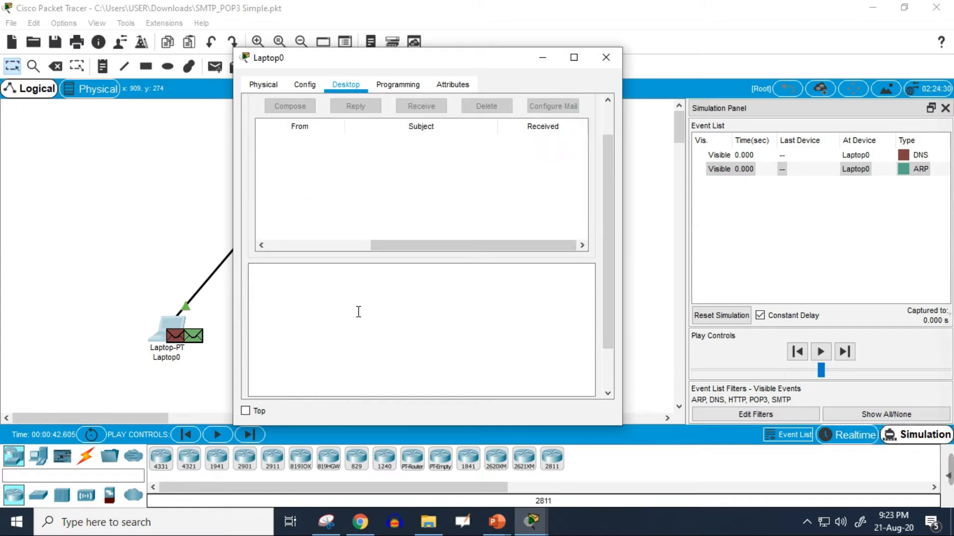
scroll(358, 311, "down", 1)
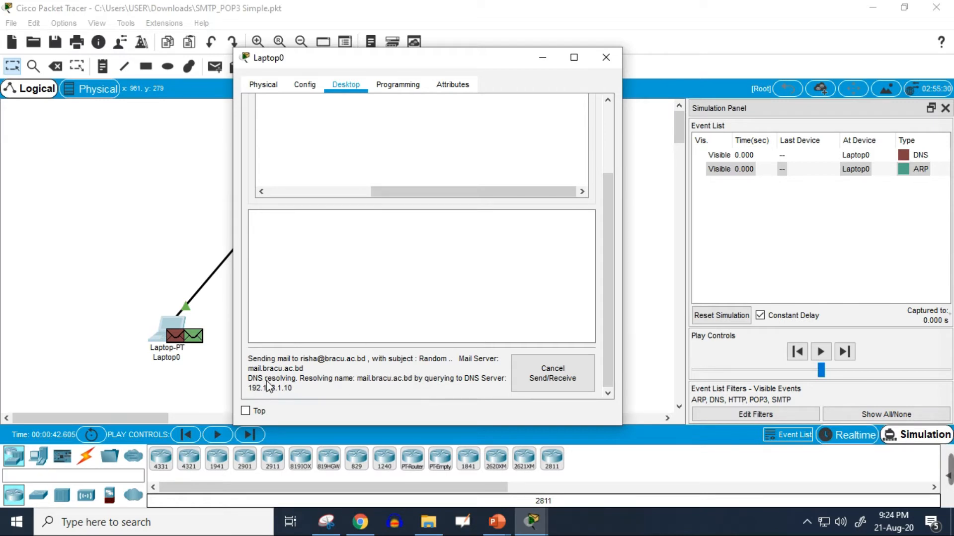
left_click(882, 216)
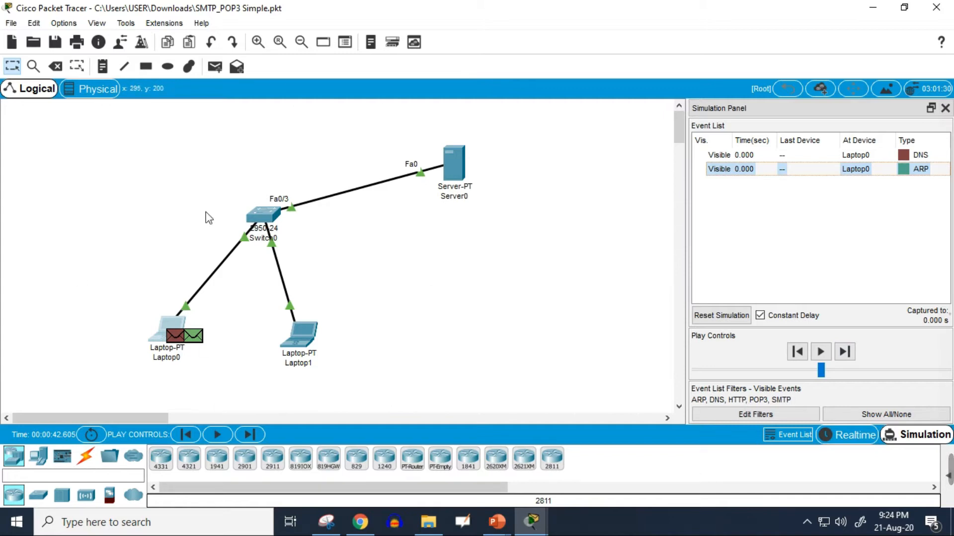
- Advance the simulation event by event until the ARP reply from Server0 reaches Laptop0
left_click(844, 352)
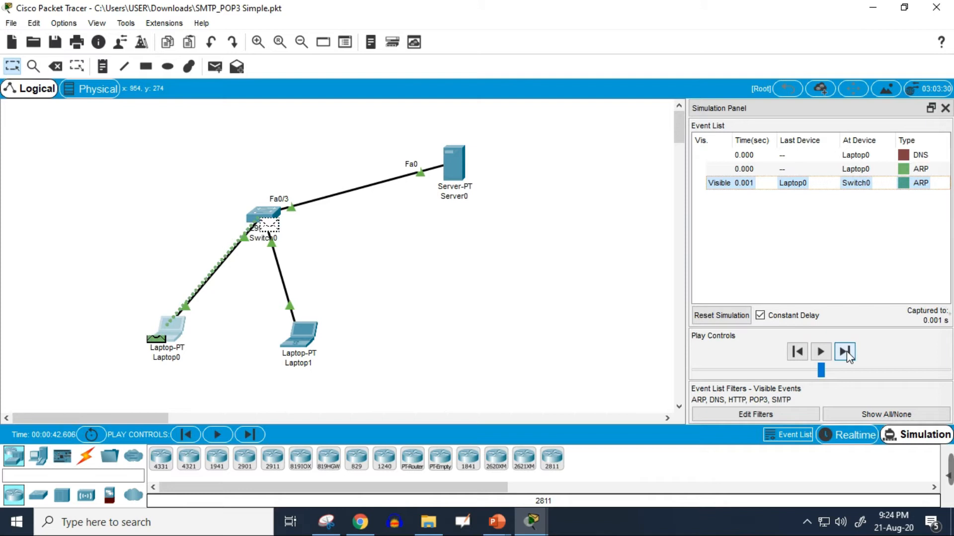
left_click(846, 351)
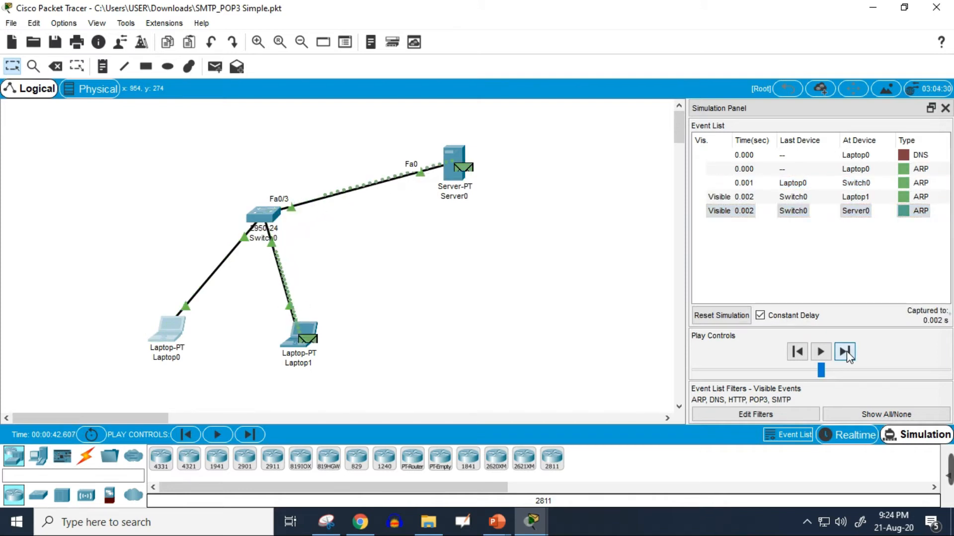
left_click(844, 352)
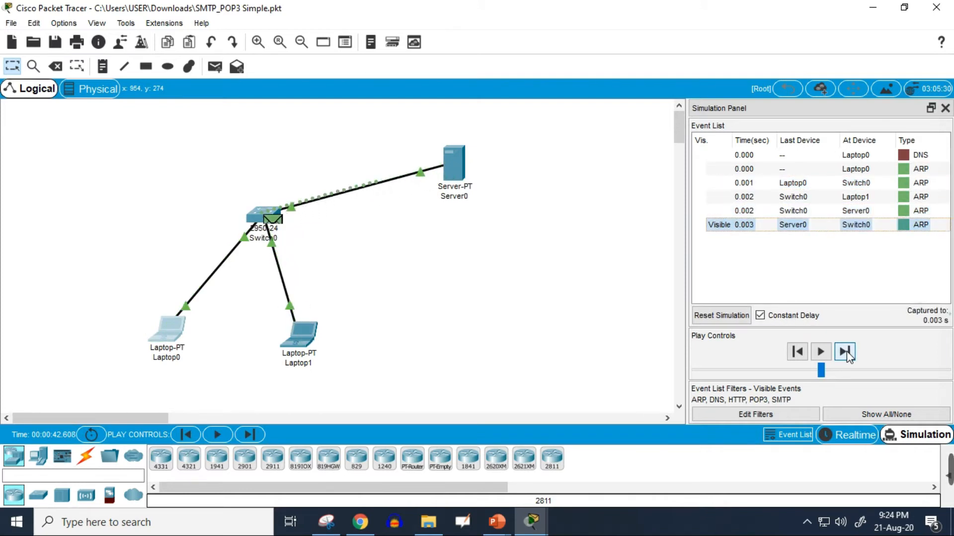
left_click(846, 351)
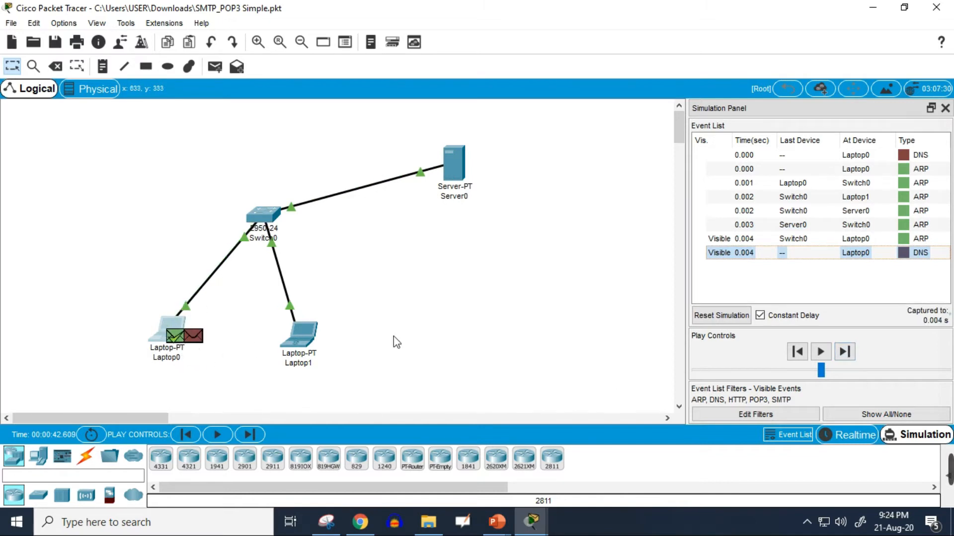
- Advance the simulation event by event until the DNS query reaches Server0 and its reply arrives at Laptop0
left_click(846, 351)
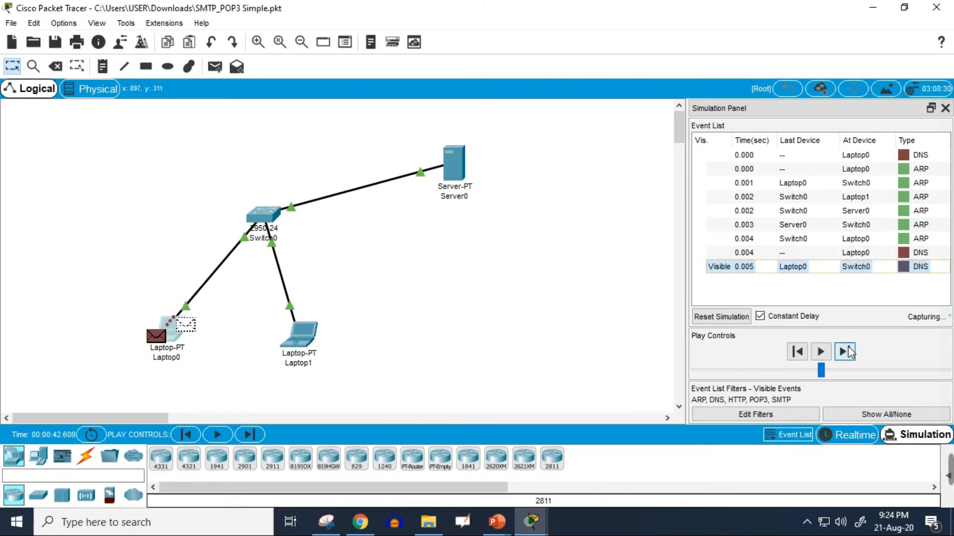
left_click(847, 351)
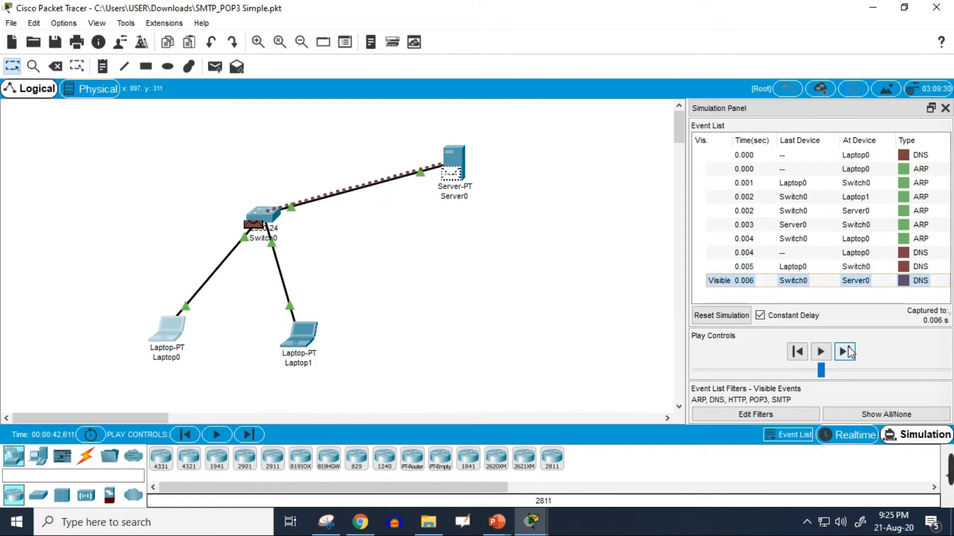
left_click(846, 352)
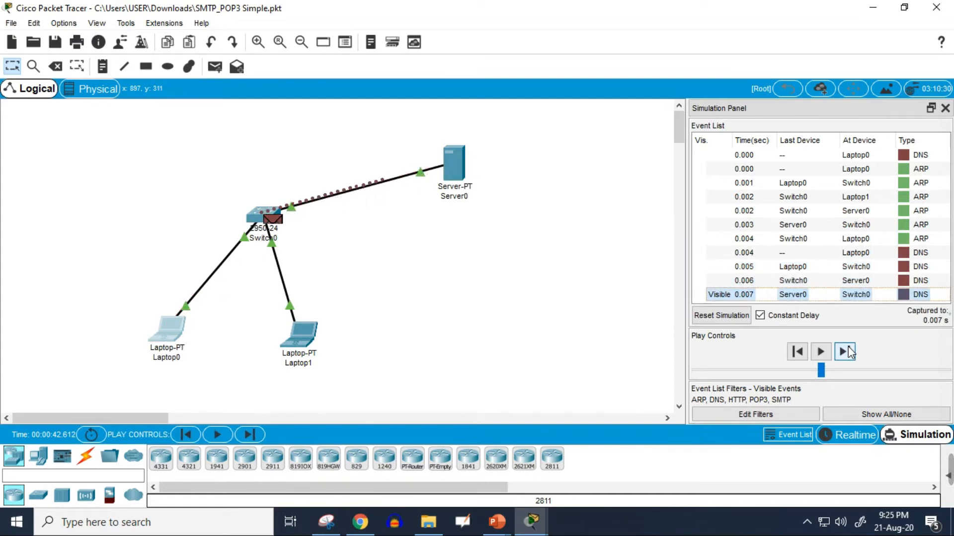
left_click(847, 352)
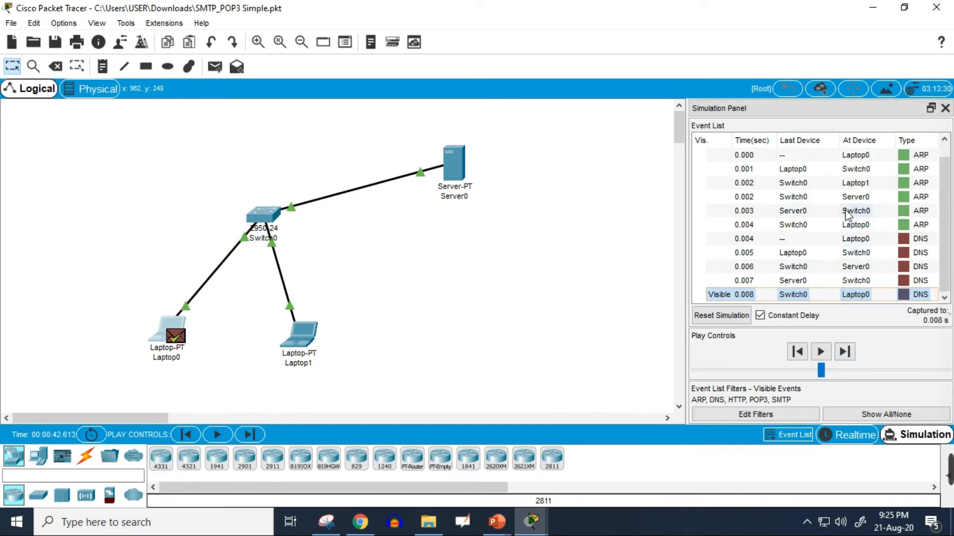
- Bring back Laptop0's window, check the DNS resolution status of the mail, and return to the topology
left_click(532, 521)
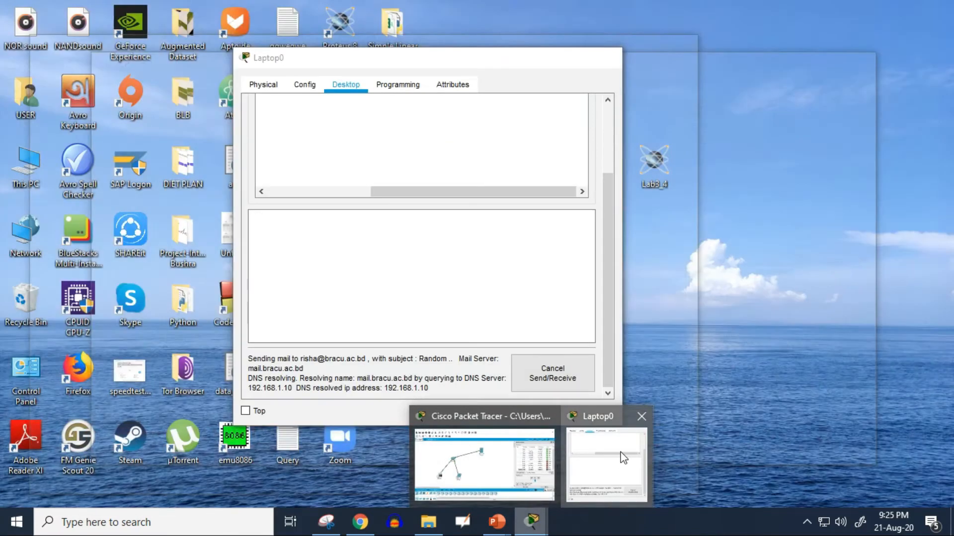
left_click(624, 458)
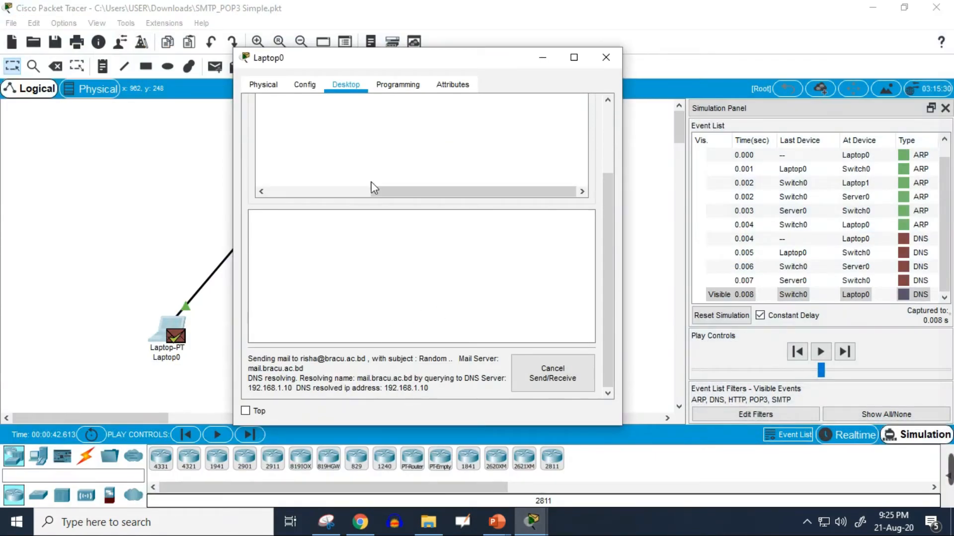
left_click_drag(427, 62, 362, 53)
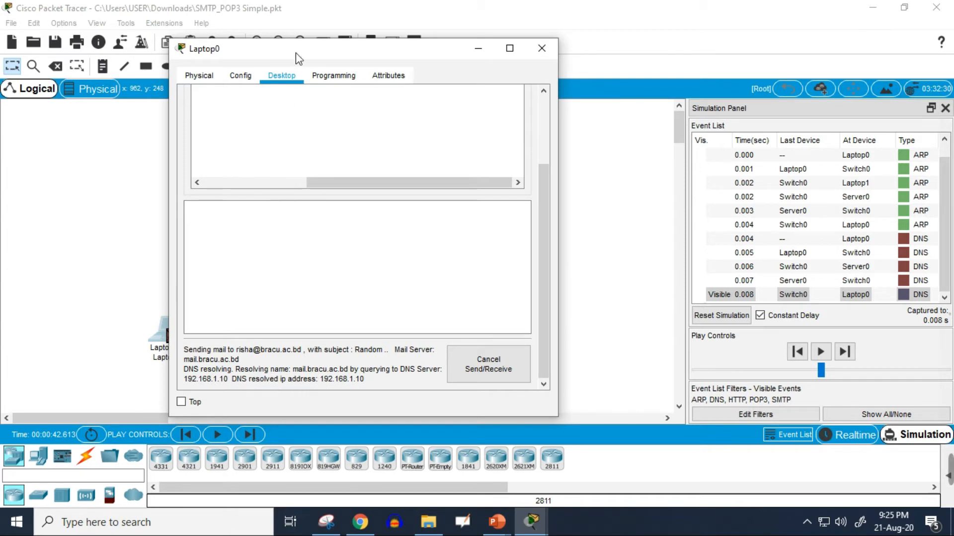
left_click_drag(296, 53, 398, 52)
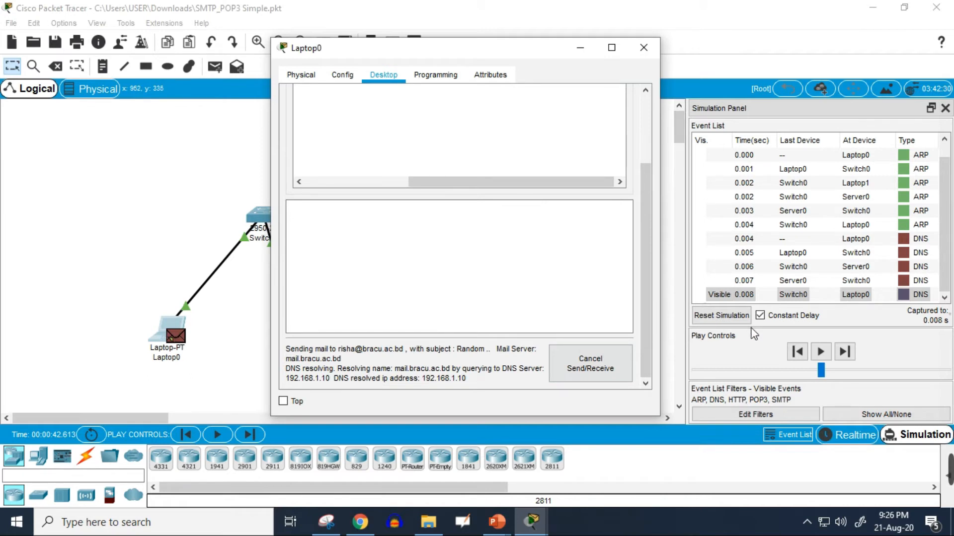
left_click(880, 343)
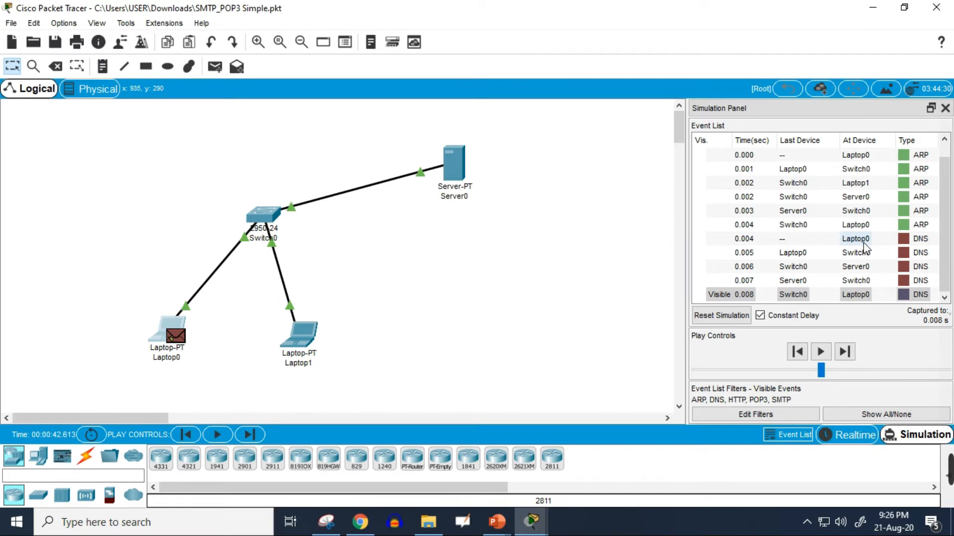
- Advance the simulation until the SMTP packet reaches Switch0, and recheck the sending status in Laptop0's mail browser
left_click(844, 353)
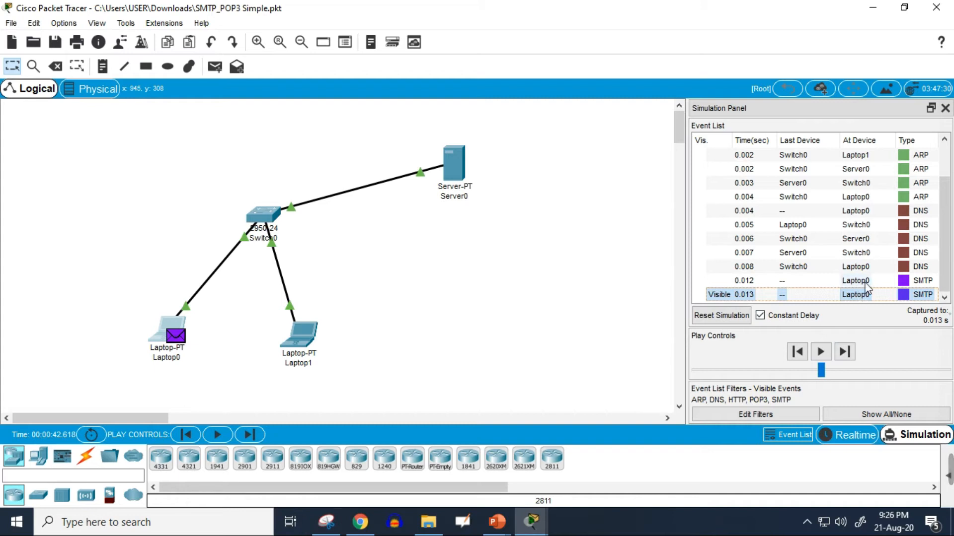
left_click(844, 352)
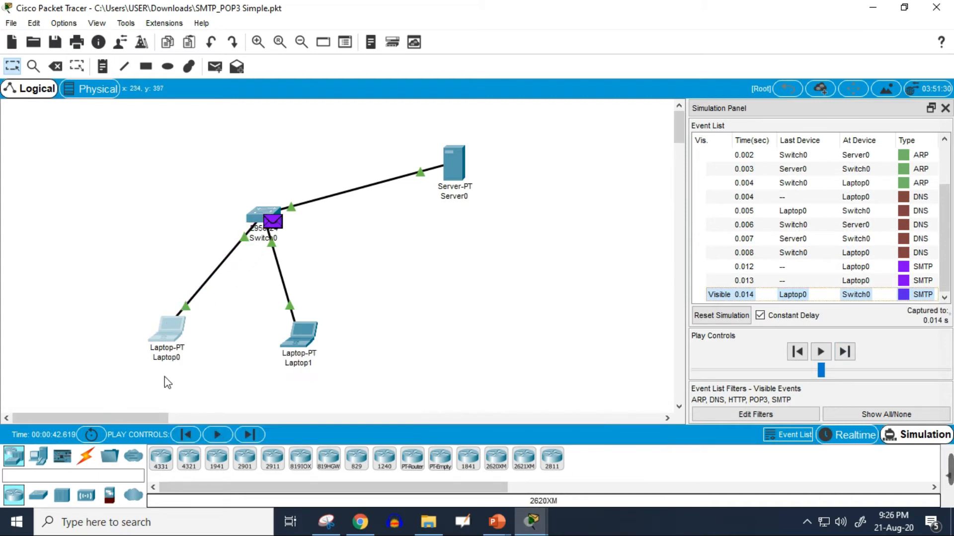
mouse_move(179, 347)
mouse_move(529, 522)
left_click(599, 459)
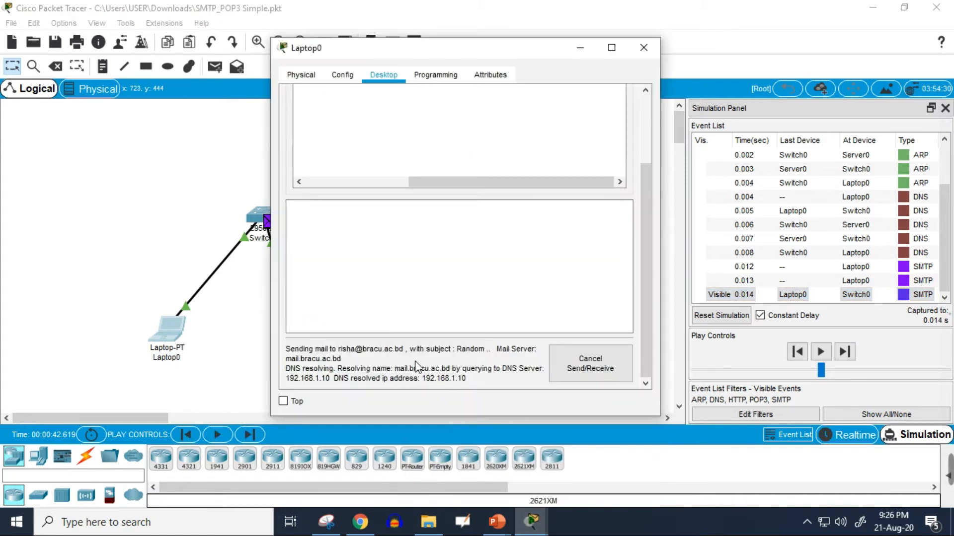
left_click(233, 320)
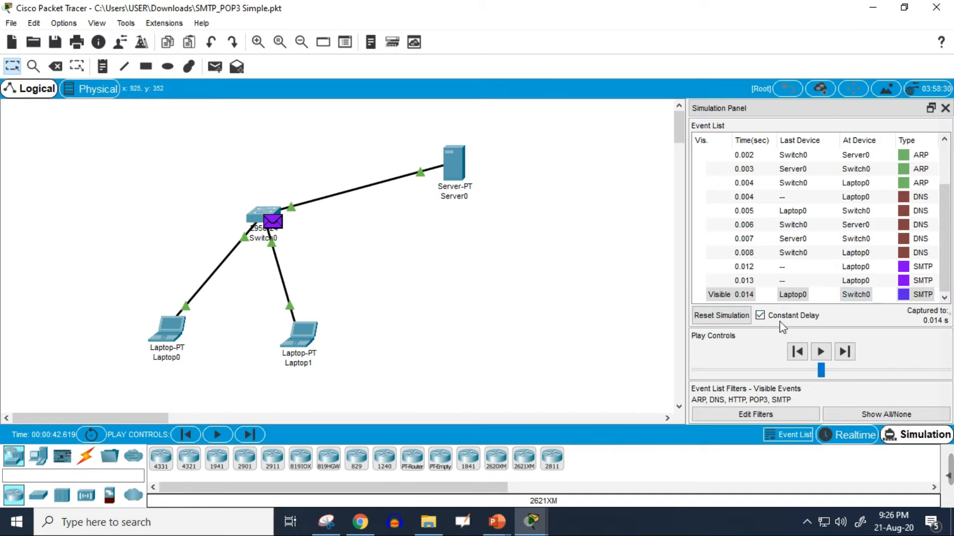
- Advance the SMTP packet to Server0, and view and close the PDU information of Laptop0's SMTP event at 0.013 s
left_click(849, 356)
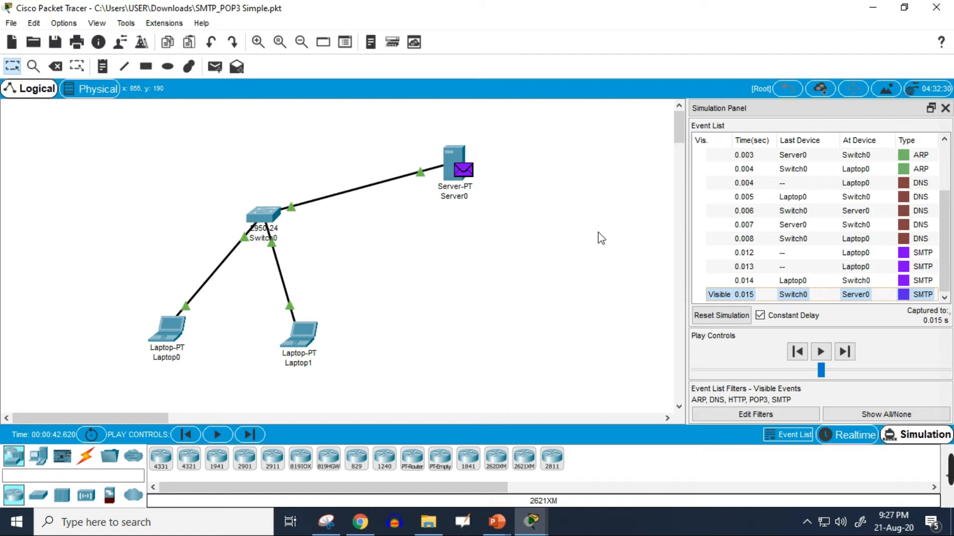
left_click(920, 267)
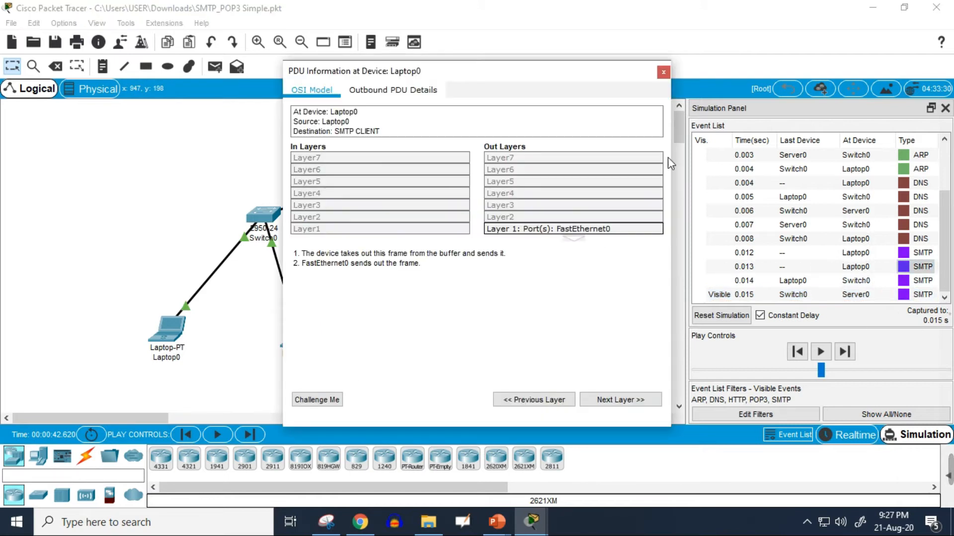
left_click(664, 72)
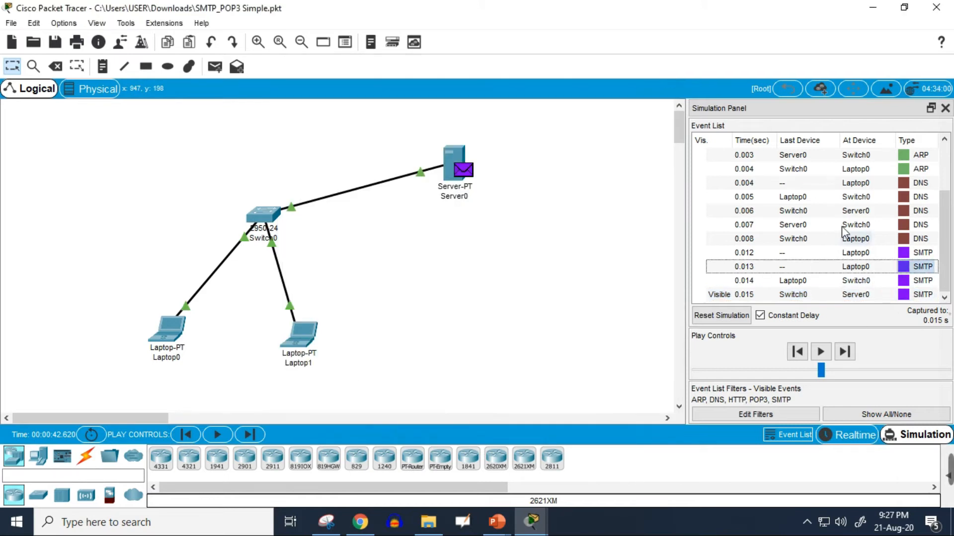
- Advance the simulation by one event, and rewind it to the SMTP packet at Switch0 at 0.014 s
left_click(843, 351)
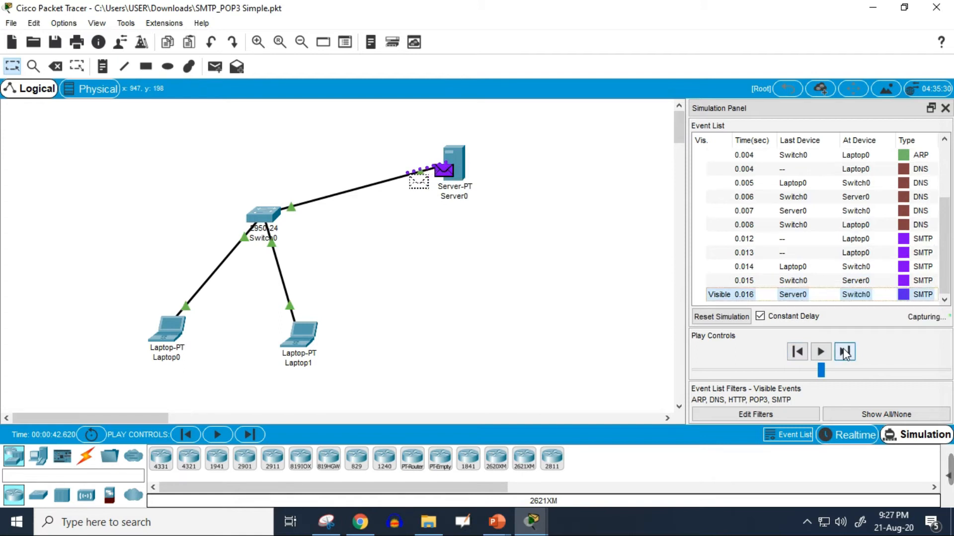
left_click(797, 352)
left_click(797, 352)
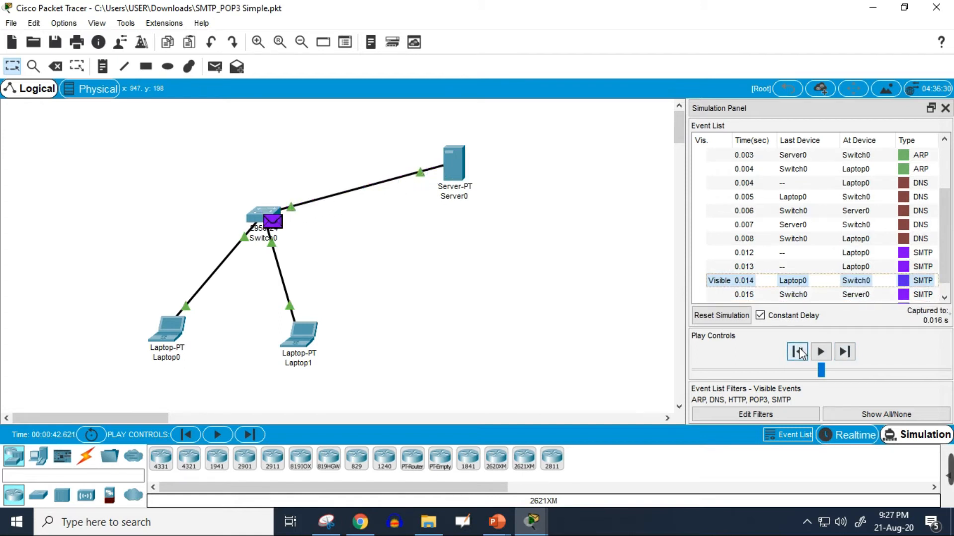
- Step back to Laptop0's SMTP event at 0.013 s, and advance the packet through Switch0 to Server0 at 0.015 s
left_click(798, 352)
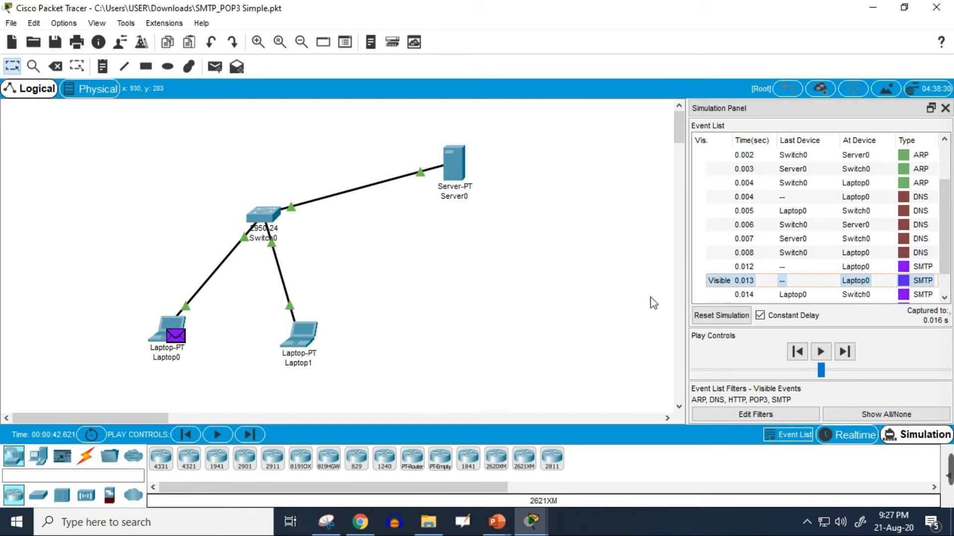
left_click(845, 352)
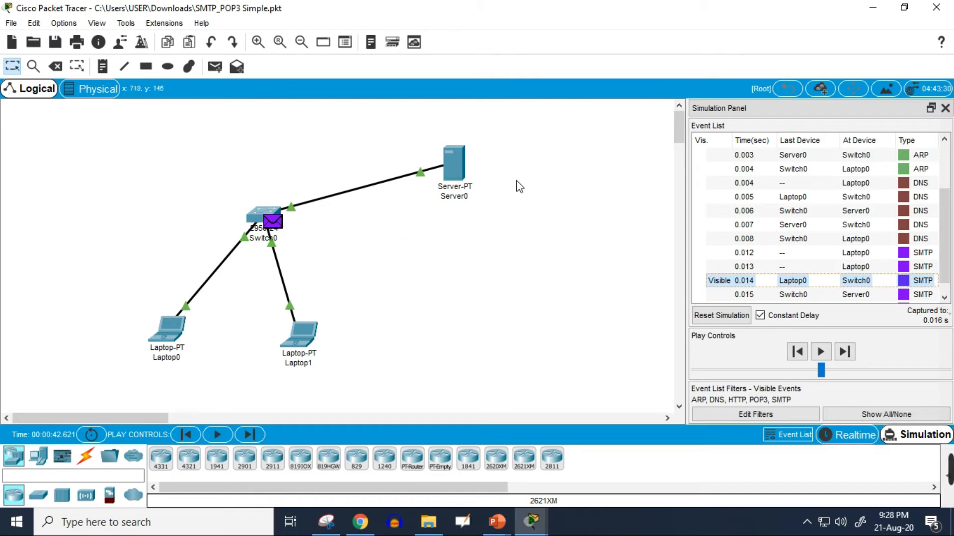
left_click(846, 352)
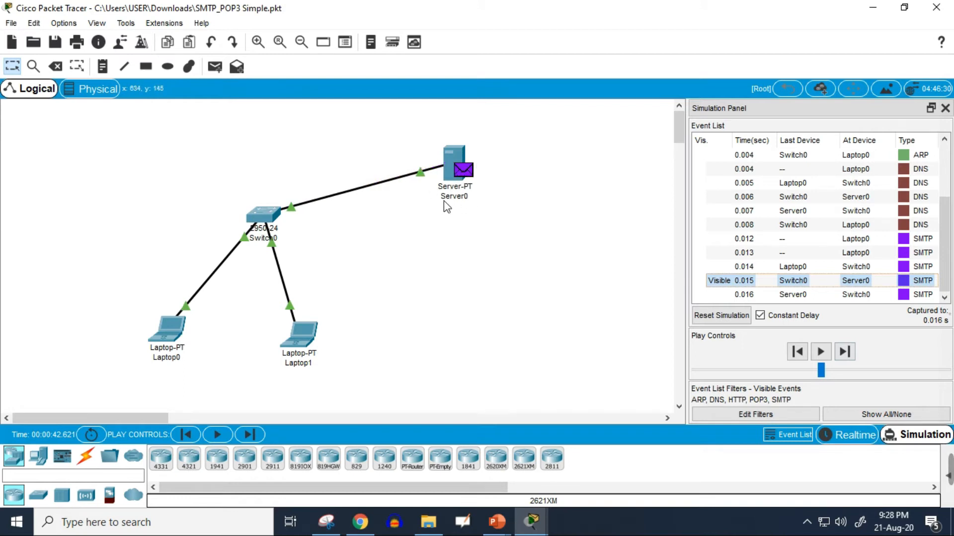
- Check the sending status in Laptop0's mail browser while the SMTP packet is at Server0, and return to the topology
mouse_move(531, 522)
left_click(607, 466)
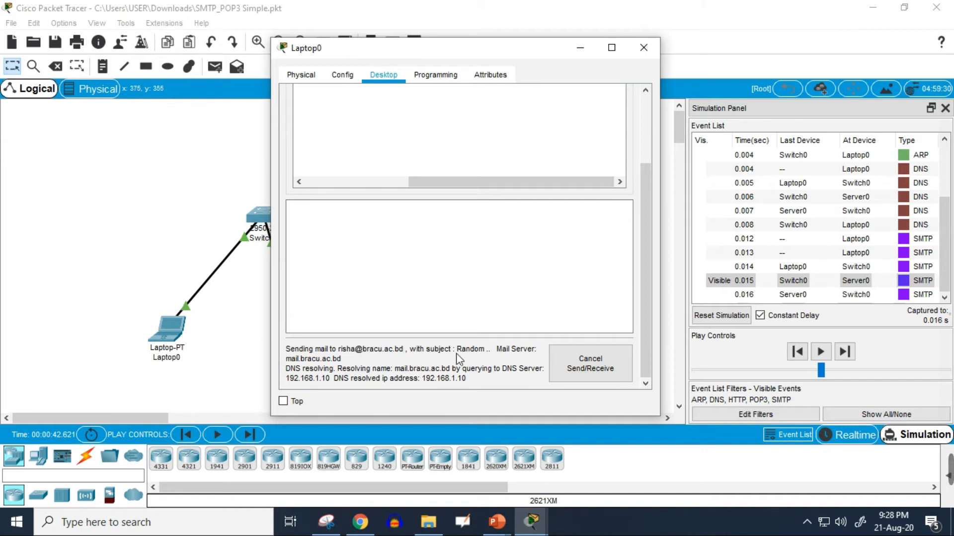
left_click(232, 317)
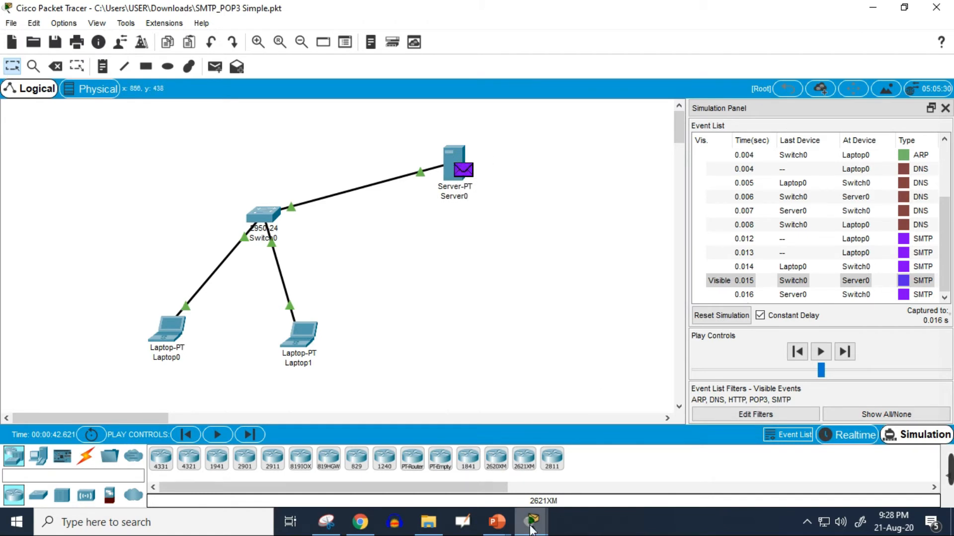
left_click(452, 446)
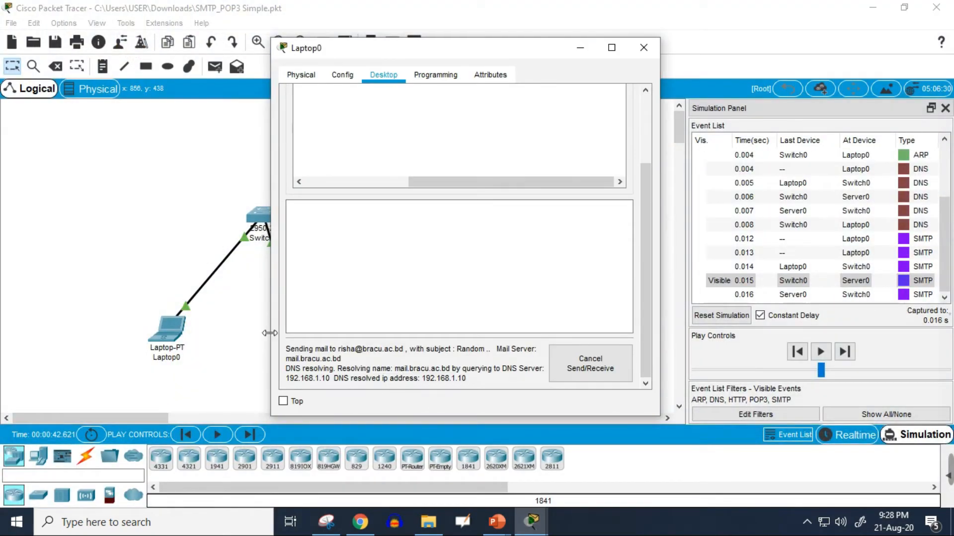
left_click(256, 318)
- Advance Server0's SMTP reply to Switch0 at 0.016 s, and check the mail status in Laptop0's window
left_click(845, 351)
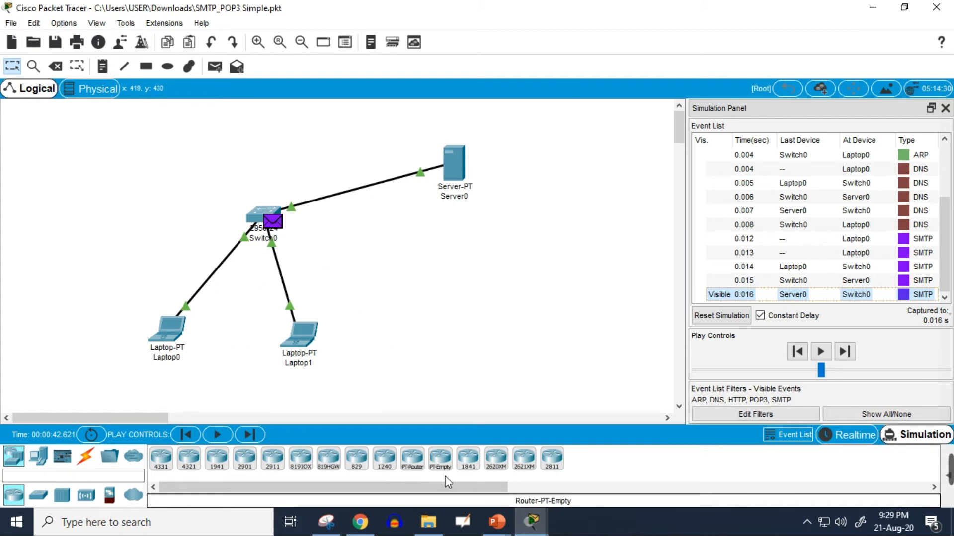
mouse_move(531, 521)
left_click(586, 467)
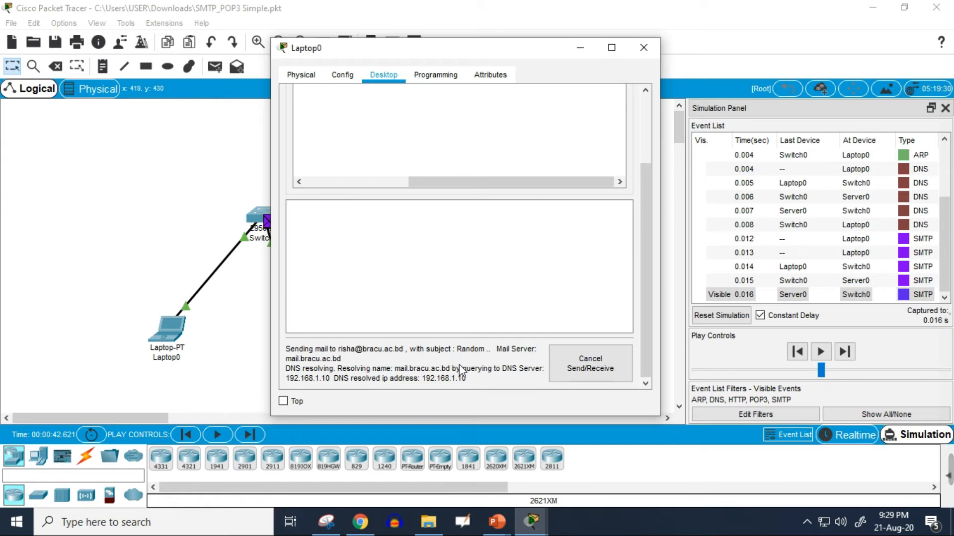
left_click(247, 320)
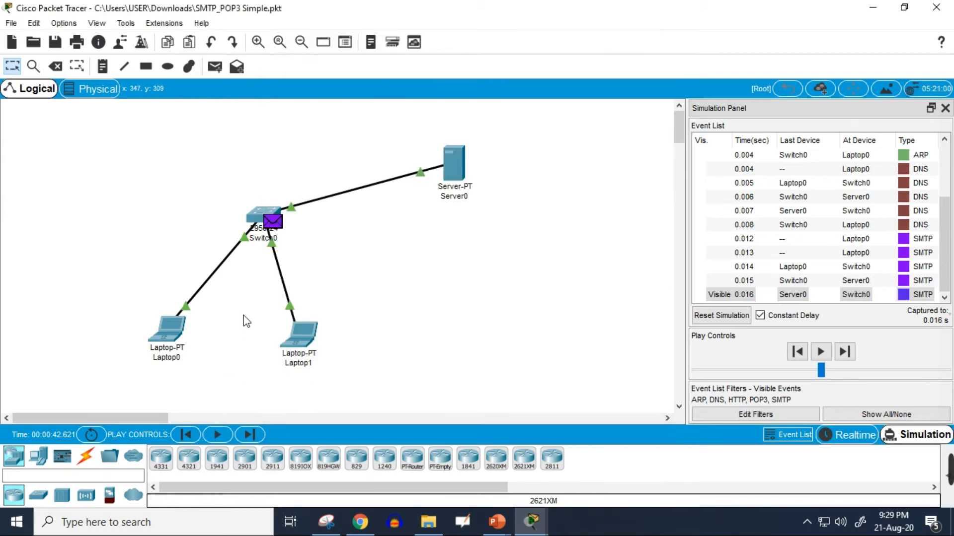
- Deliver the SMTP reply to Laptop0 at 0.017 s, and check the sending status in its mail browser
left_click(845, 352)
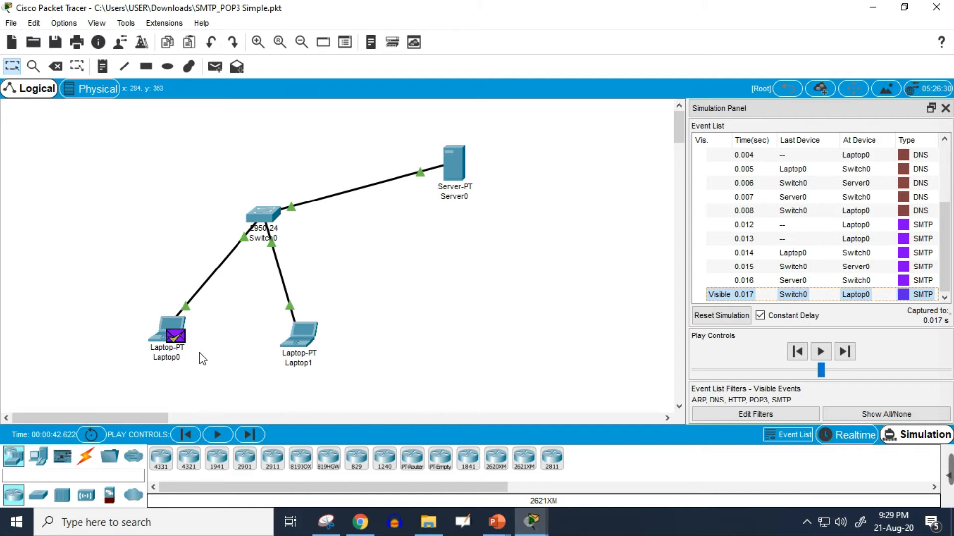
left_click(531, 522)
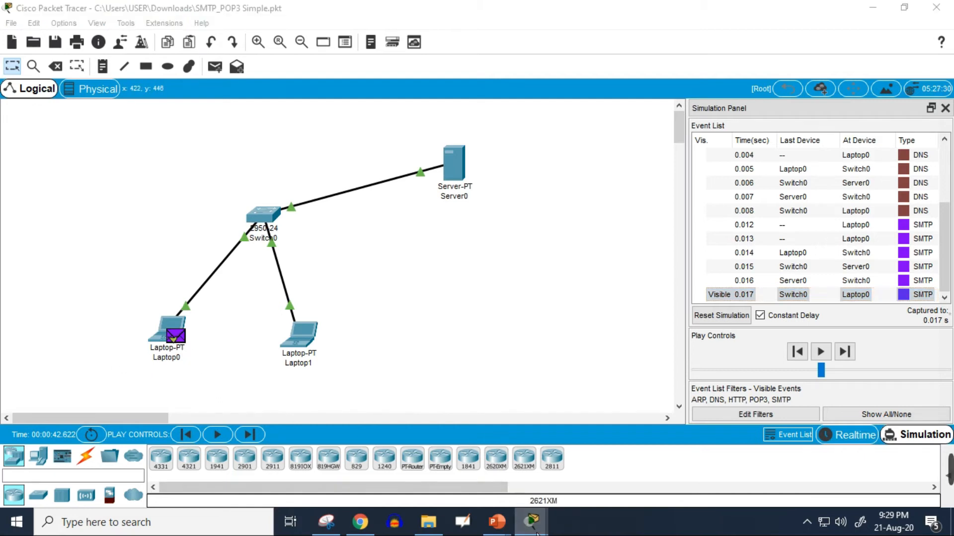
left_click(645, 451)
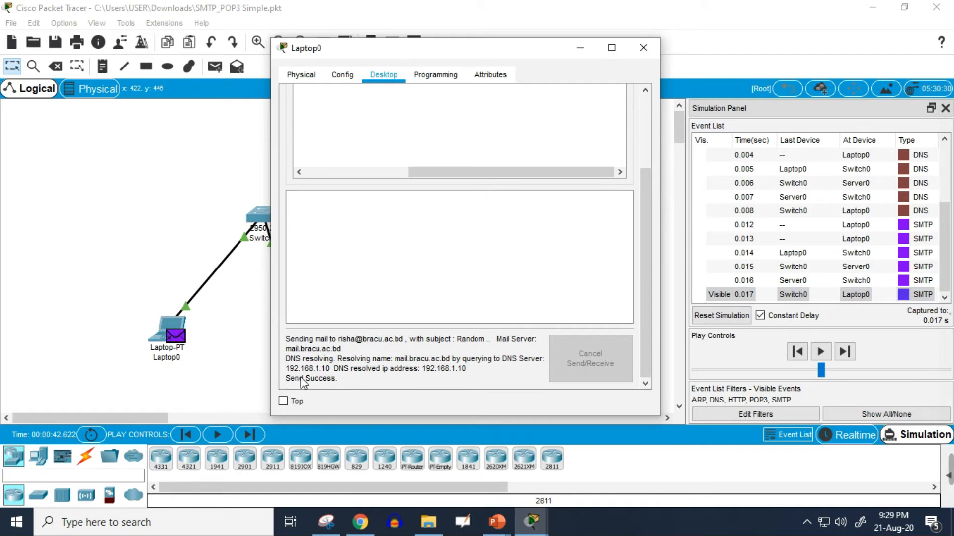
left_click(224, 374)
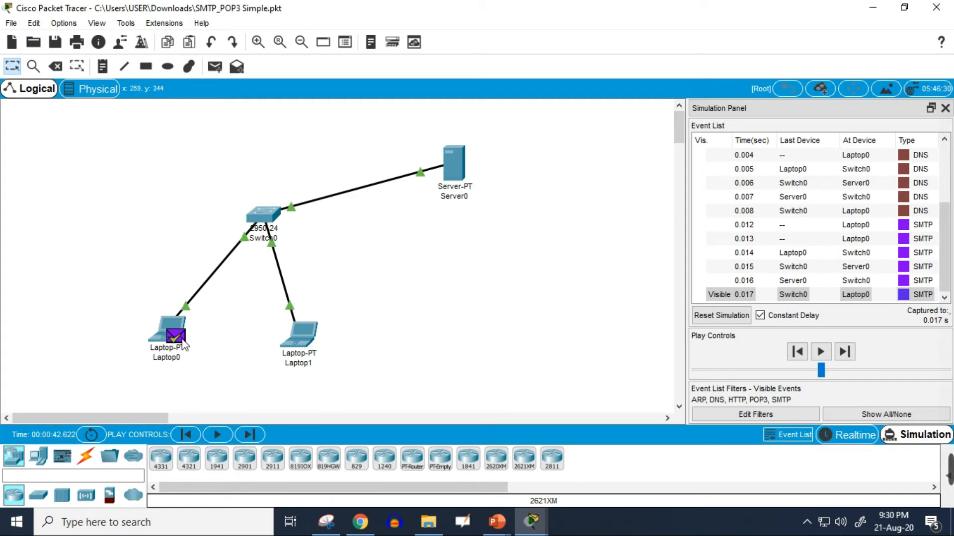
- Bring Laptop0's mail browser back to review the final sending status, and return to the topology
mouse_move(162, 337)
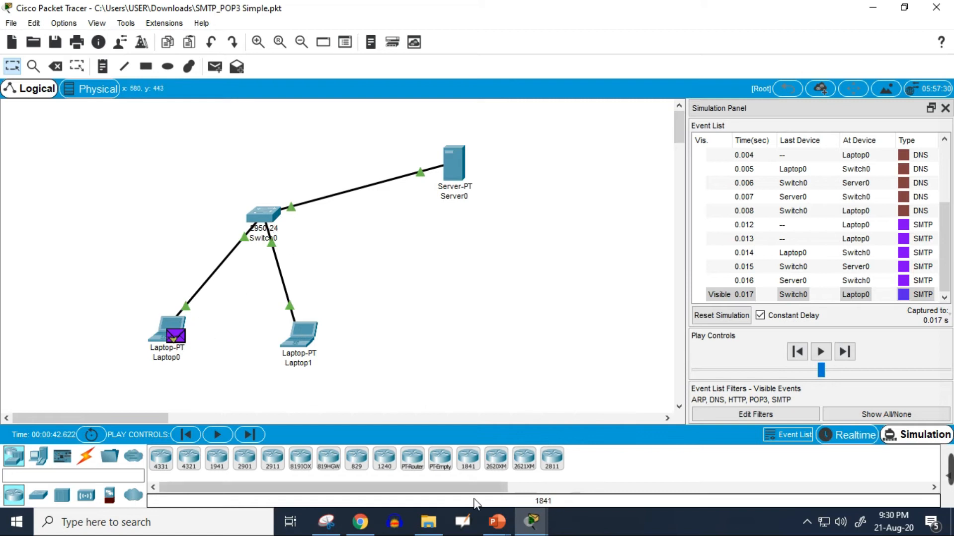
mouse_move(531, 521)
left_click(510, 452)
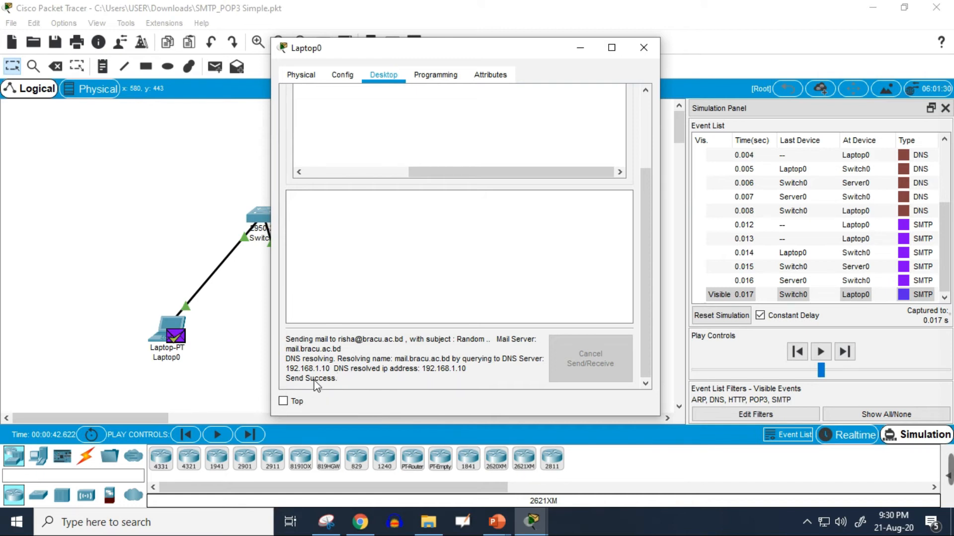
left_click(227, 372)
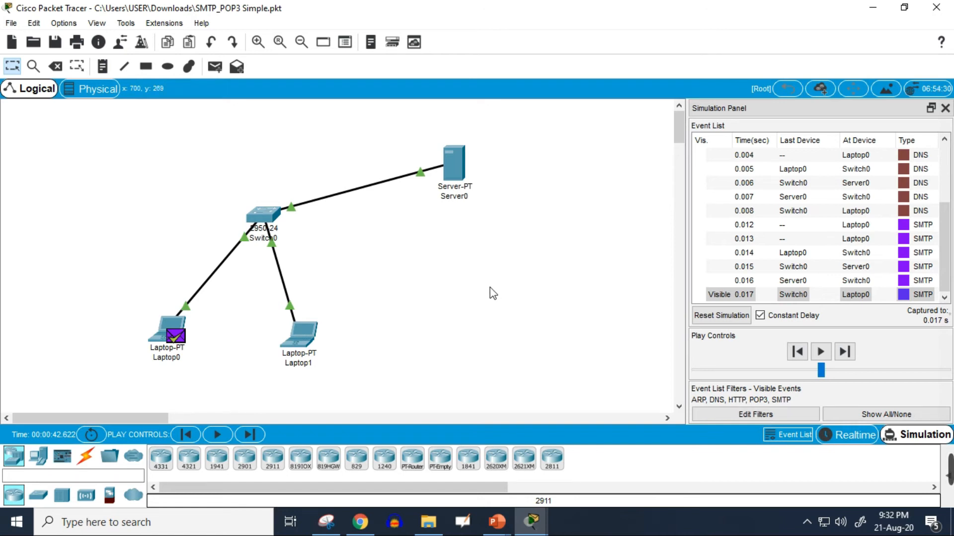
- Open Laptop1's e-mail application, start receiving mail from the server, and show the status text below the message area
left_click(306, 335)
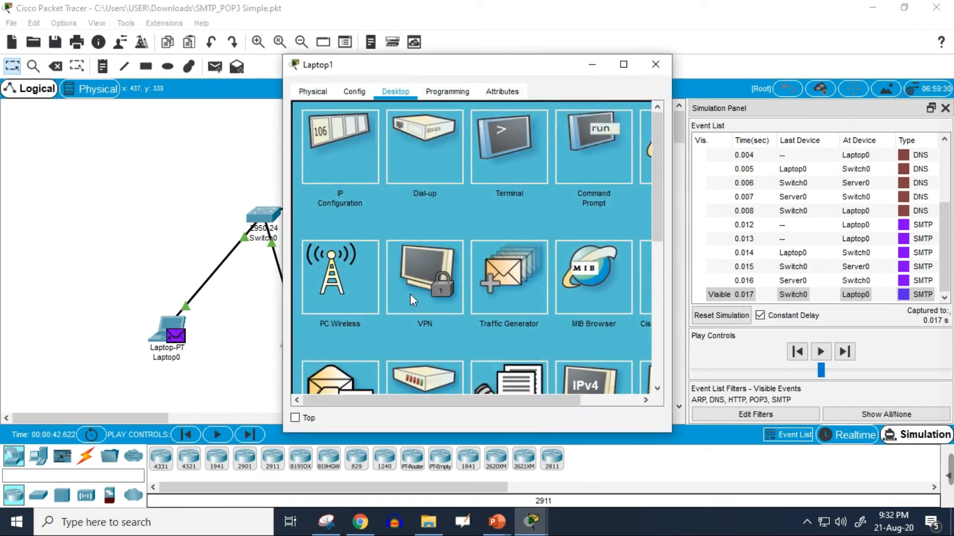
scroll(411, 300, "down", 3)
left_click(346, 217)
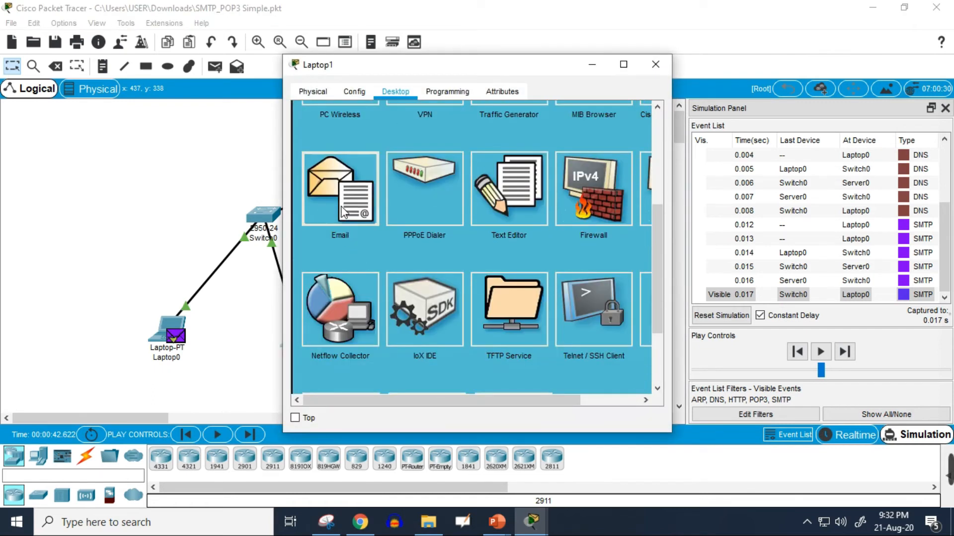
left_click_drag(464, 75, 265, 92)
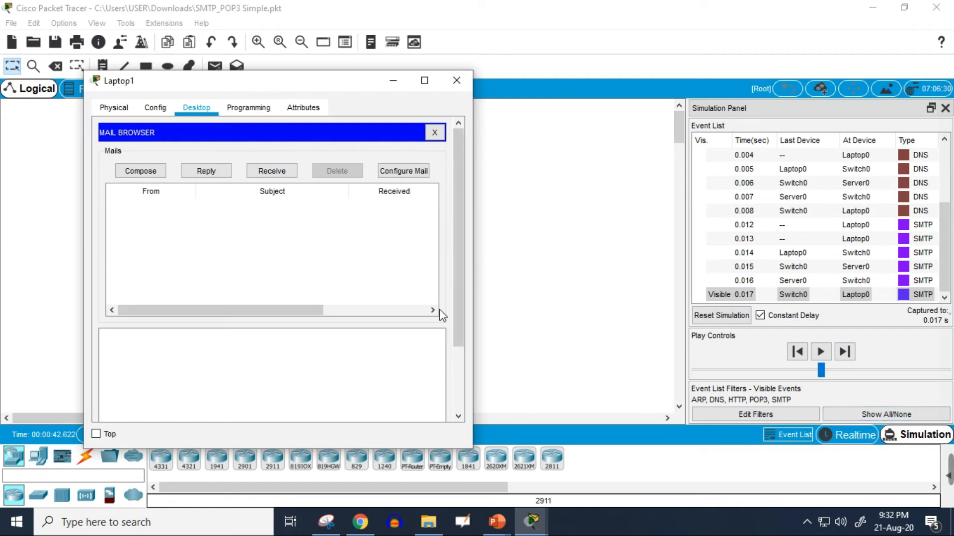
left_click(272, 171)
scroll(325, 273, "down", 3)
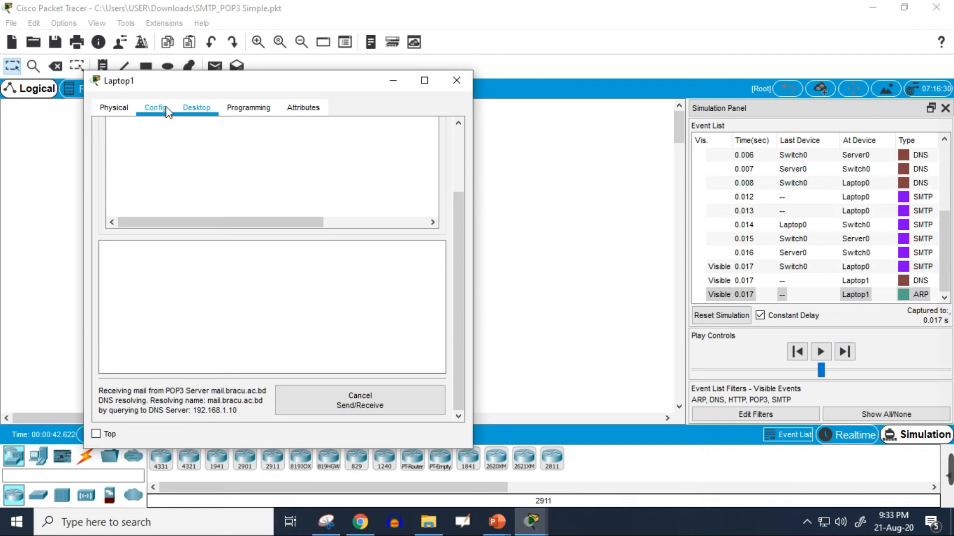
- Move Laptop1's window aside to examine its pending DNS and ARP packets, and return to the topology
left_click_drag(180, 88, 431, 86)
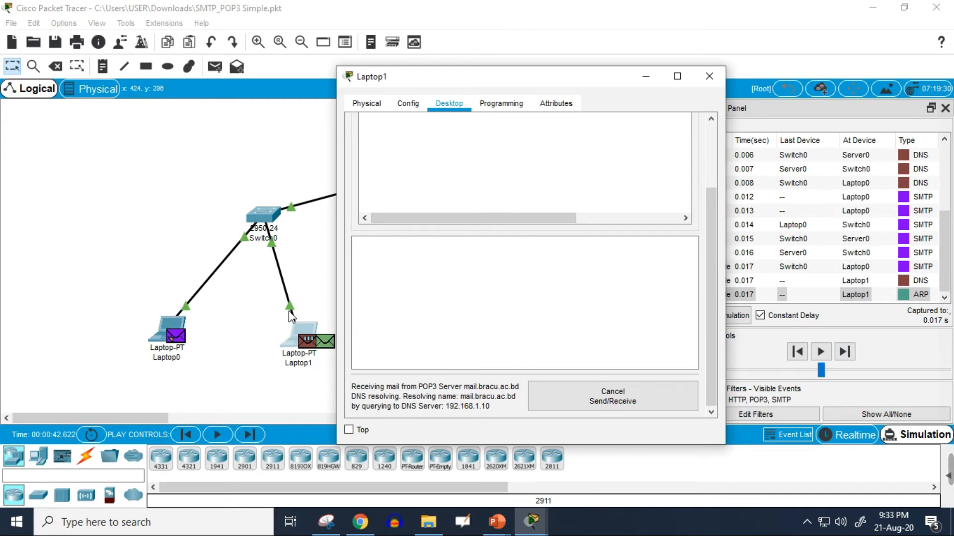
left_click_drag(410, 82, 487, 212)
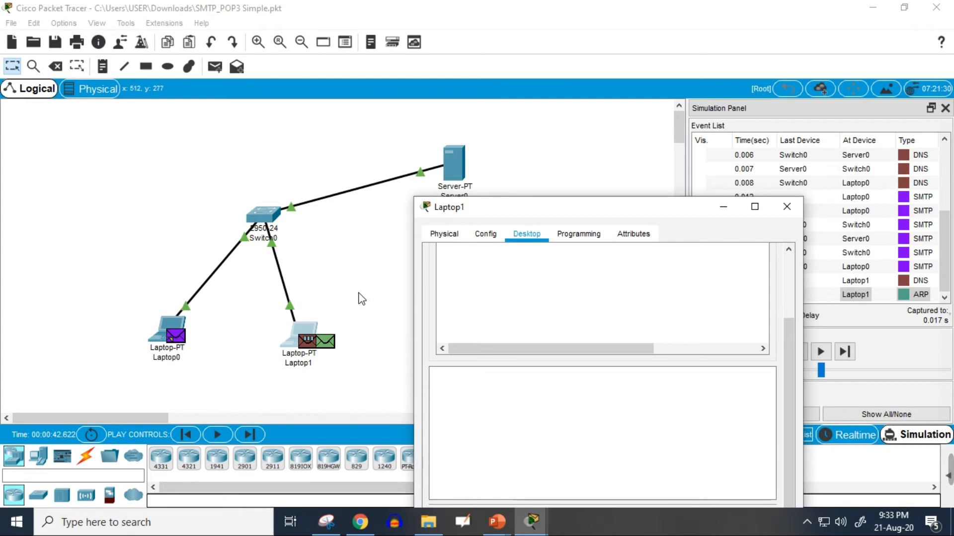
left_click_drag(491, 216, 457, 71)
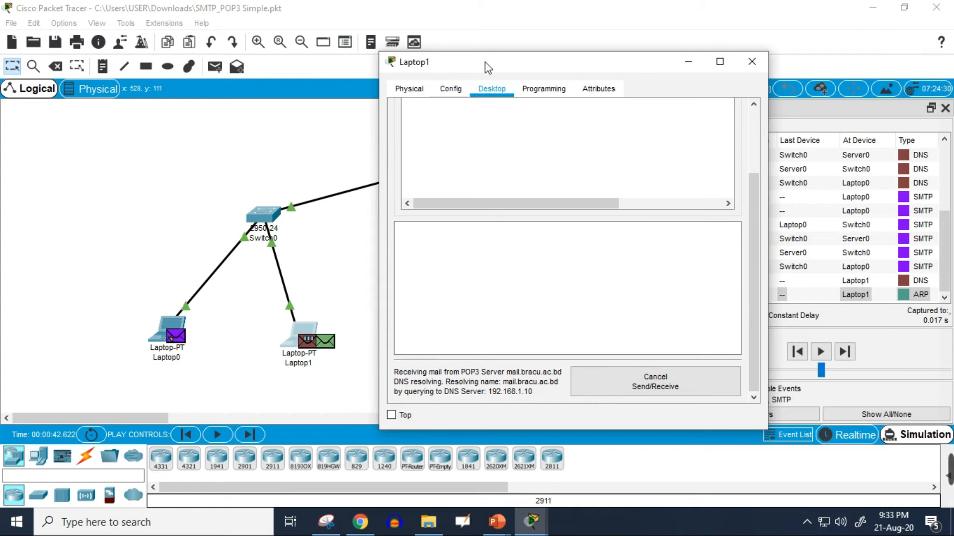
left_click_drag(485, 62, 394, 71)
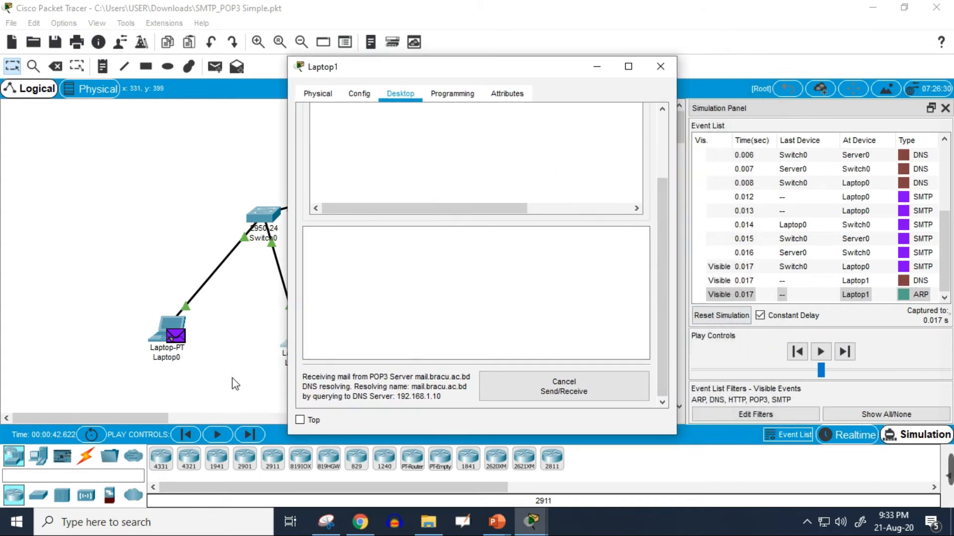
left_click(245, 341)
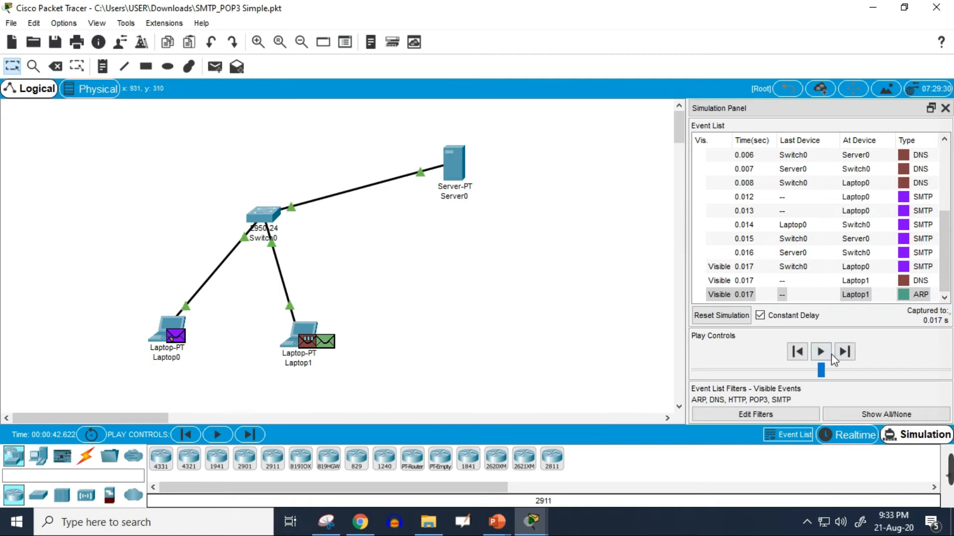
- Advance Laptop1's ARP and DNS exchange until the DNS reply reaches Switch0 at 0.025 s, and check the receiving status in Laptop1's mail browser
left_click(846, 352)
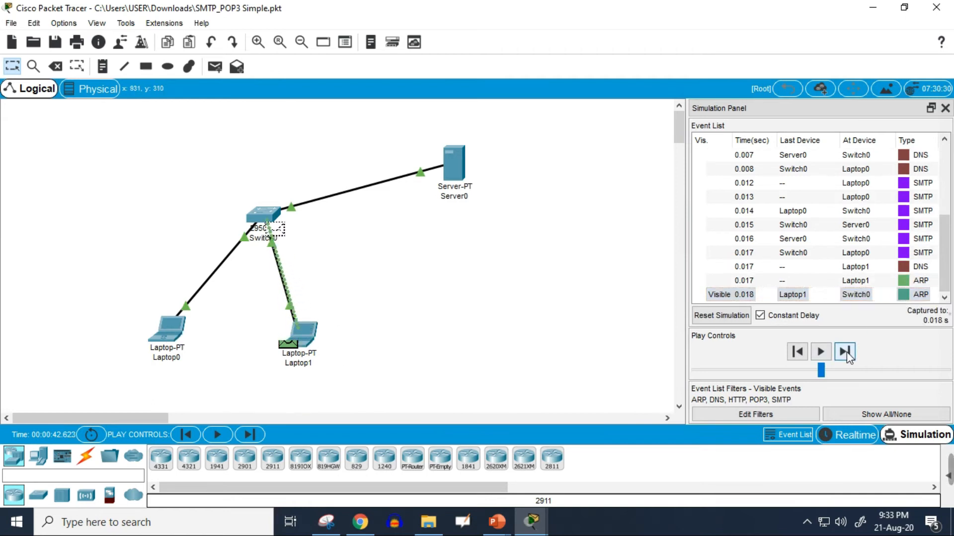
left_click(847, 351)
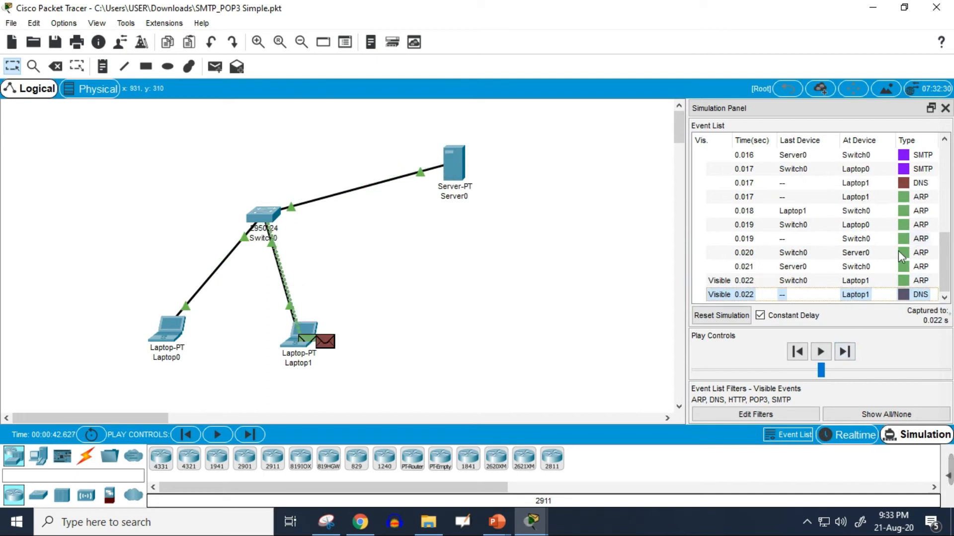
left_click(845, 352)
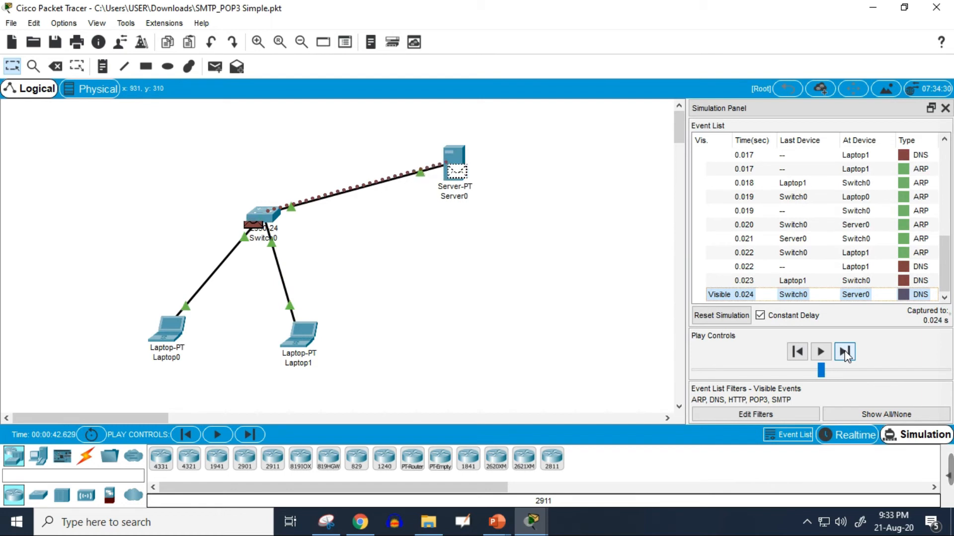
left_click(845, 352)
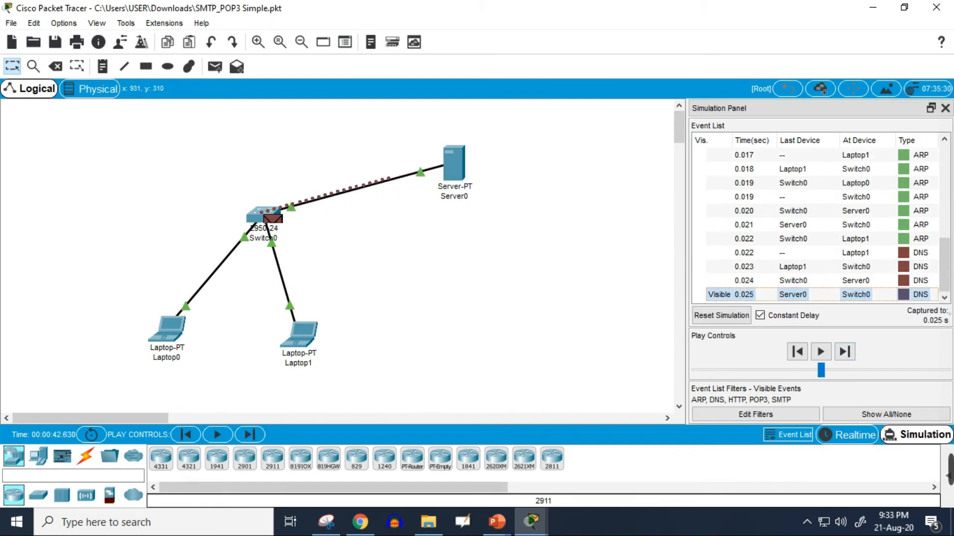
mouse_move(537, 519)
left_click(646, 432)
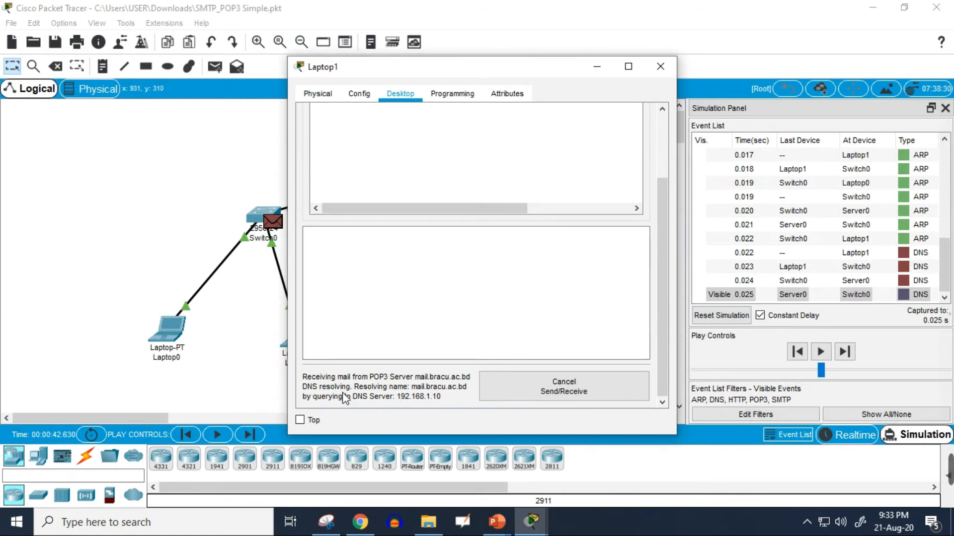
left_click(254, 337)
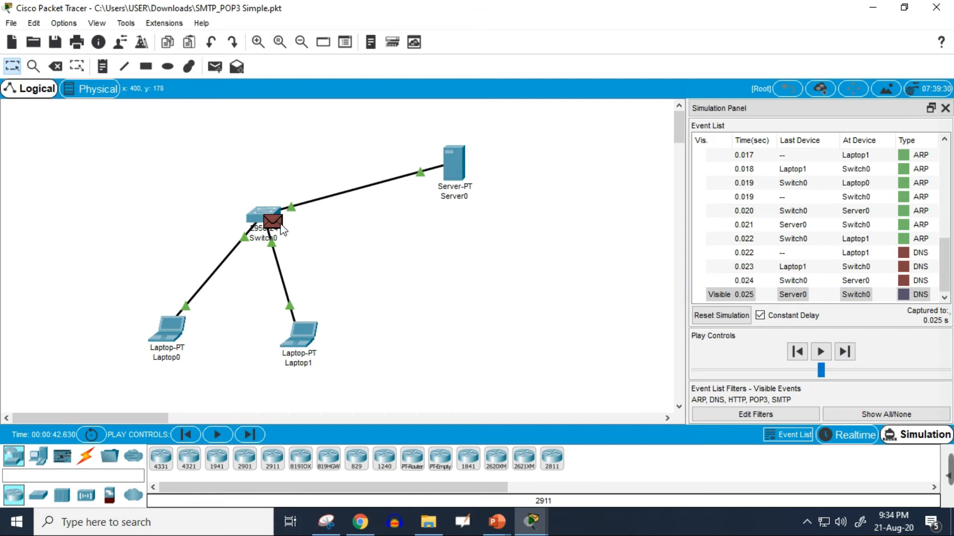
- Deliver the DNS reply to Laptop1 at 0.026 s, and view the DNS resolution status in its mail browser beside the topology
mouse_move(283, 229)
left_click(848, 356)
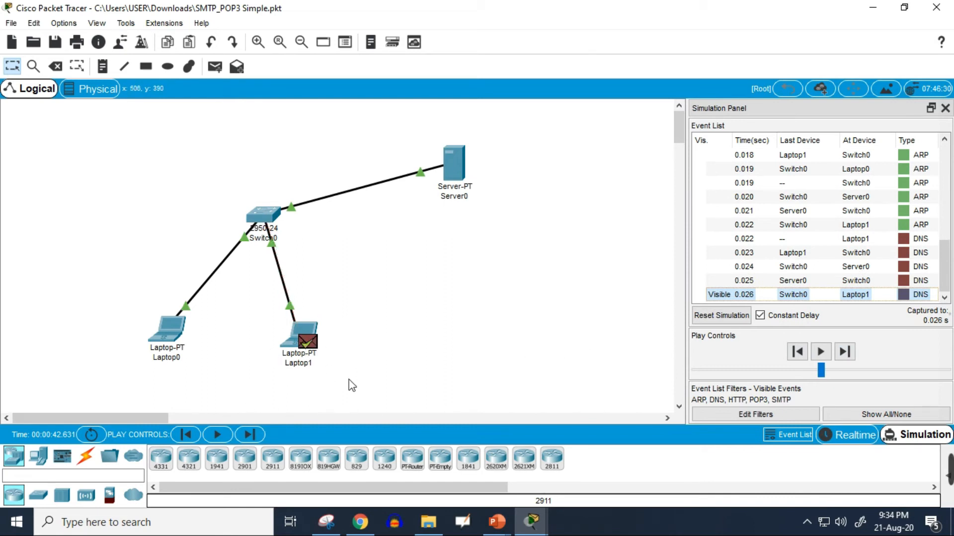
mouse_move(531, 527)
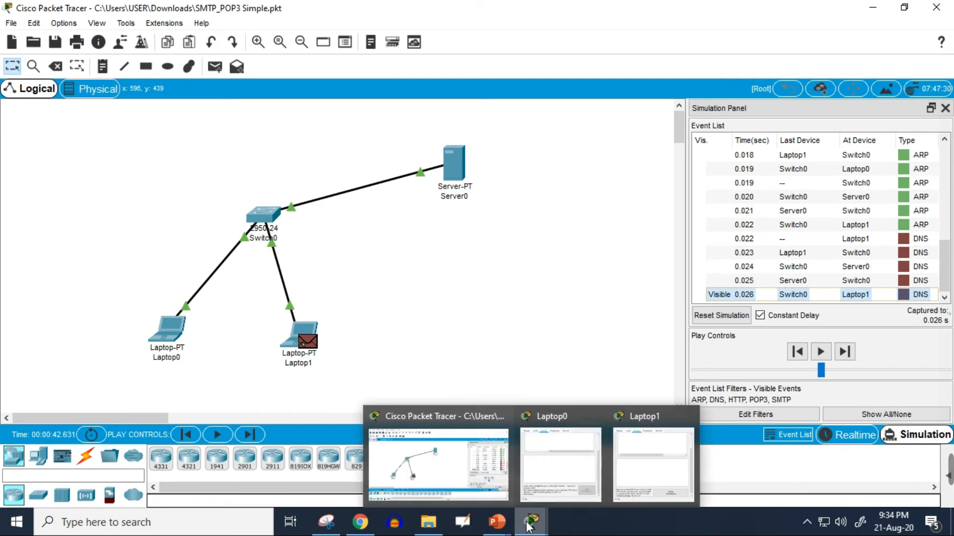
left_click(658, 476)
scroll(385, 347, "down", 1)
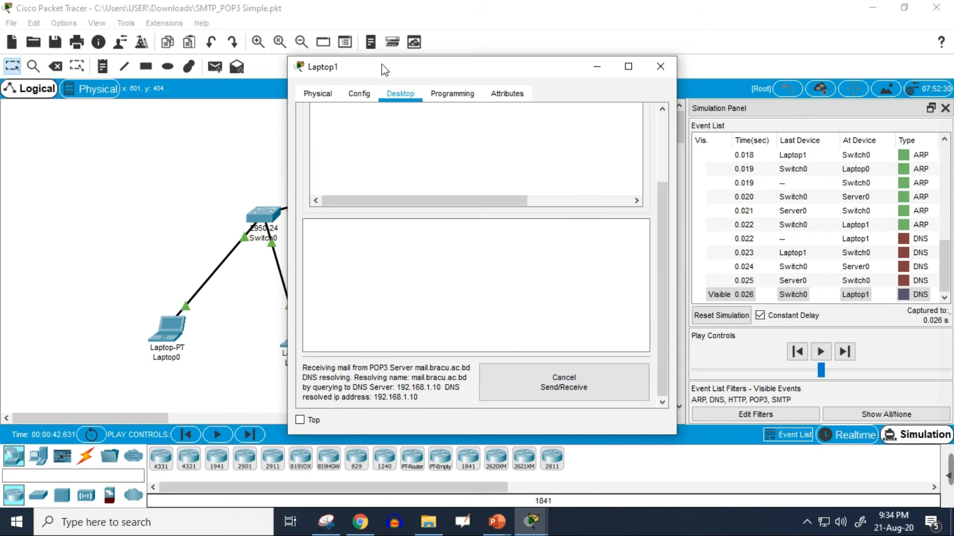
left_click_drag(382, 64, 453, 58)
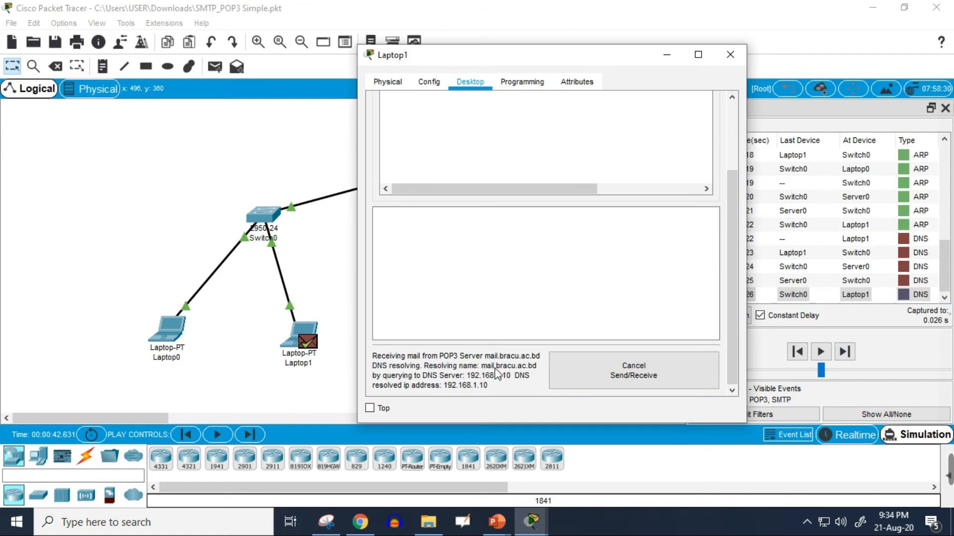
- Move Laptop1's window aside to examine its DNS resolution status beside the topology, and return to the topology
left_click_drag(494, 63, 622, 66)
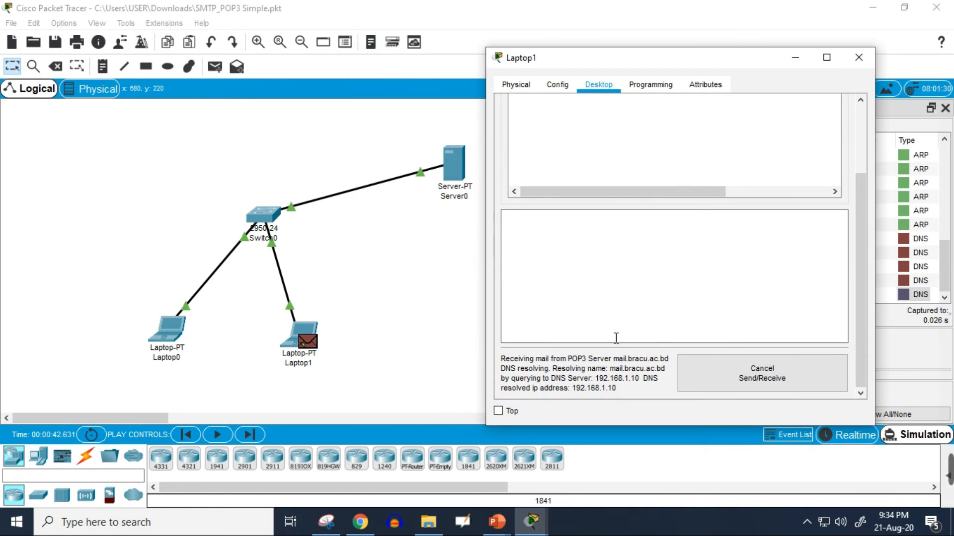
left_click_drag(627, 63, 518, 57)
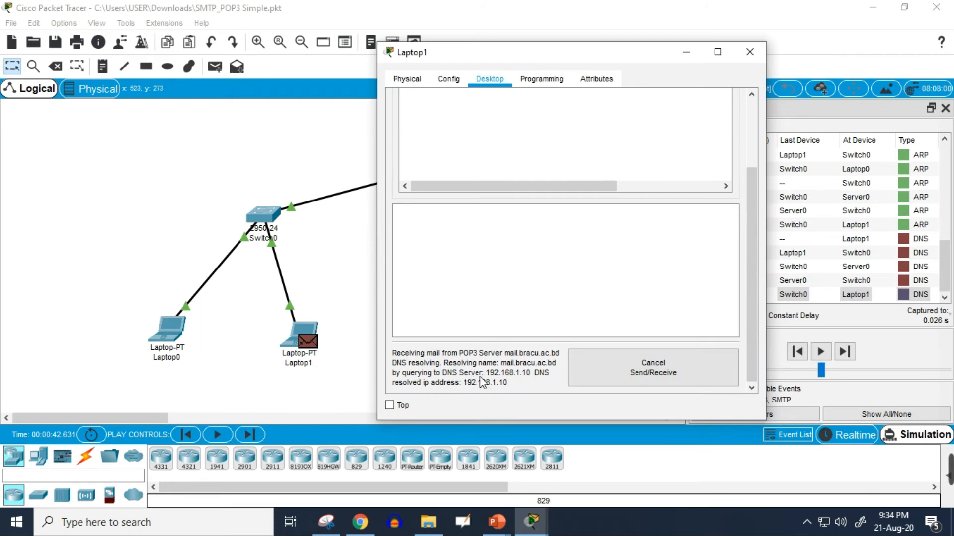
left_click(334, 268)
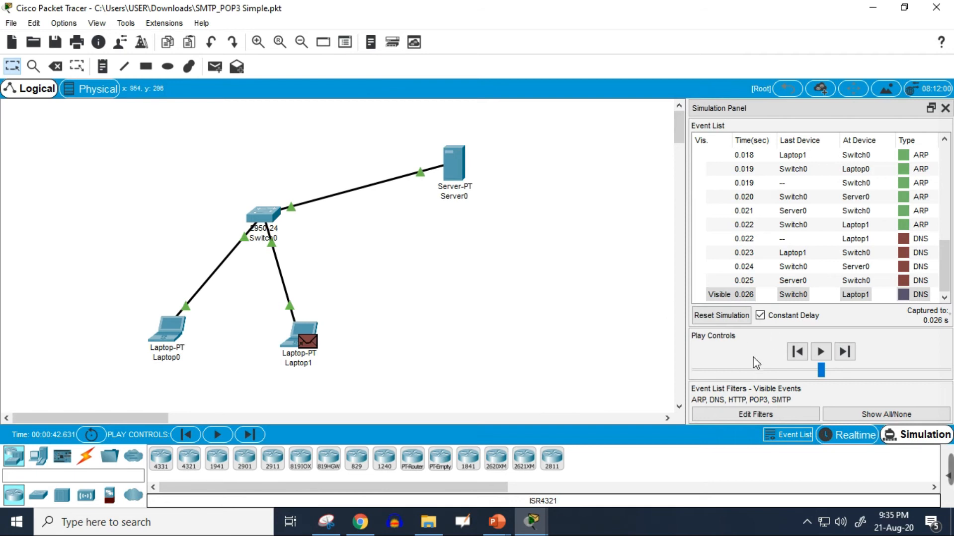
- Advance the simulation until Laptop1's POP3 packet reaches Switch0 at 0.032 s, and check the receiving status in Laptop1's mail browser
left_click(853, 355)
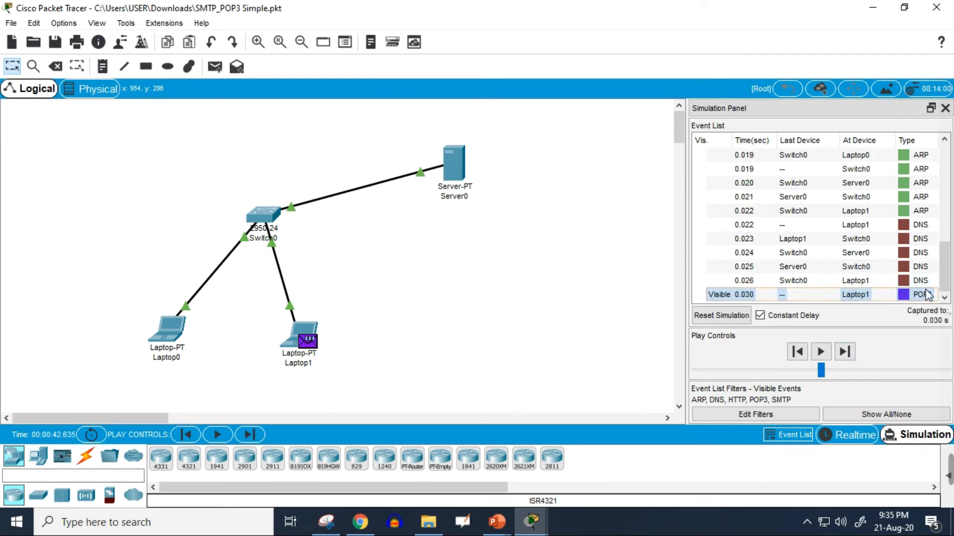
left_click(846, 354)
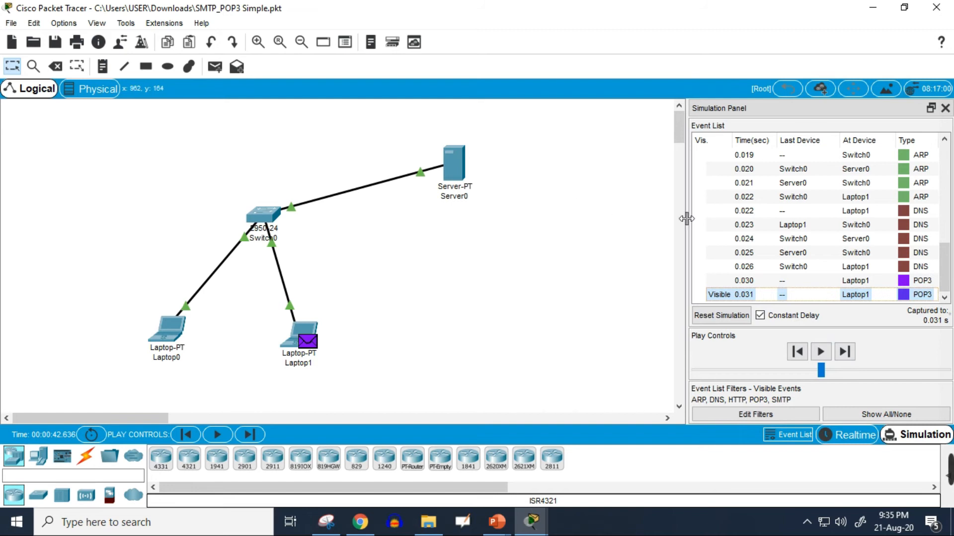
left_click(845, 352)
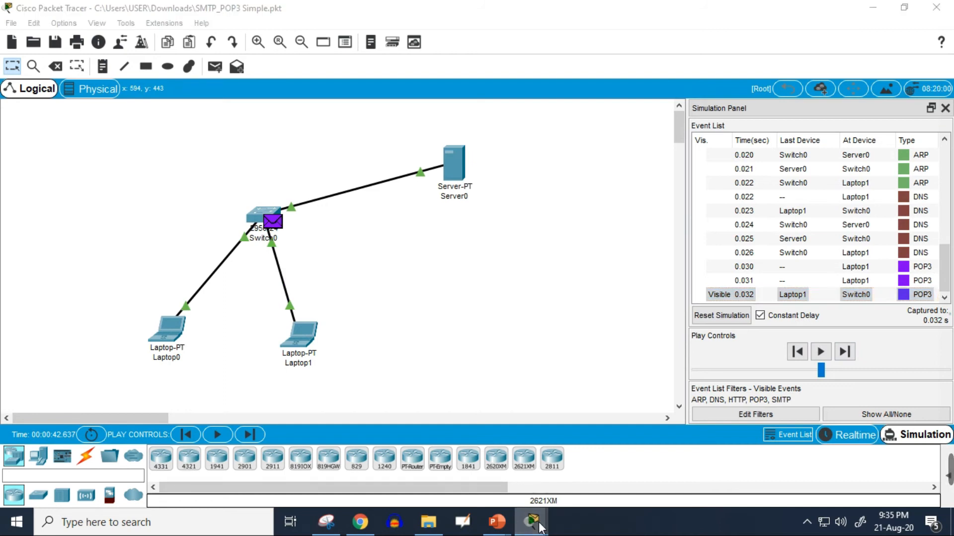
mouse_move(537, 525)
left_click(653, 460)
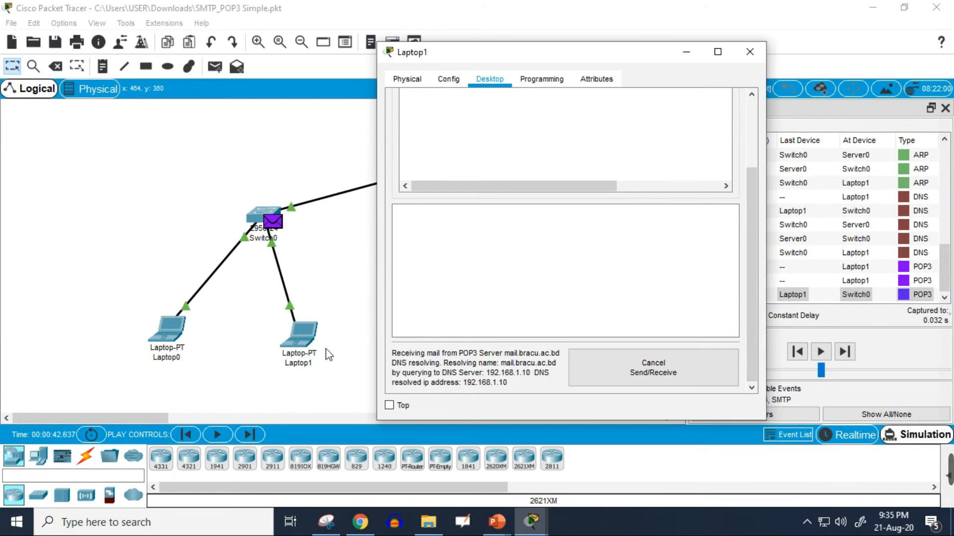
left_click(304, 259)
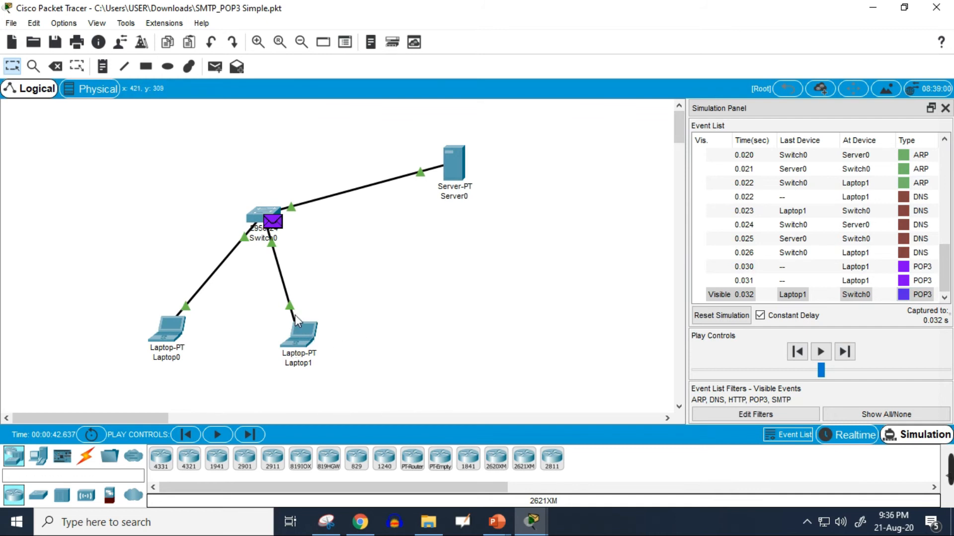
- Forward the POP3 request to Server0 at 0.033 s, and check Laptop1's mail browser status before returning to the topology
mouse_move(305, 330)
mouse_move(293, 313)
left_click(853, 350)
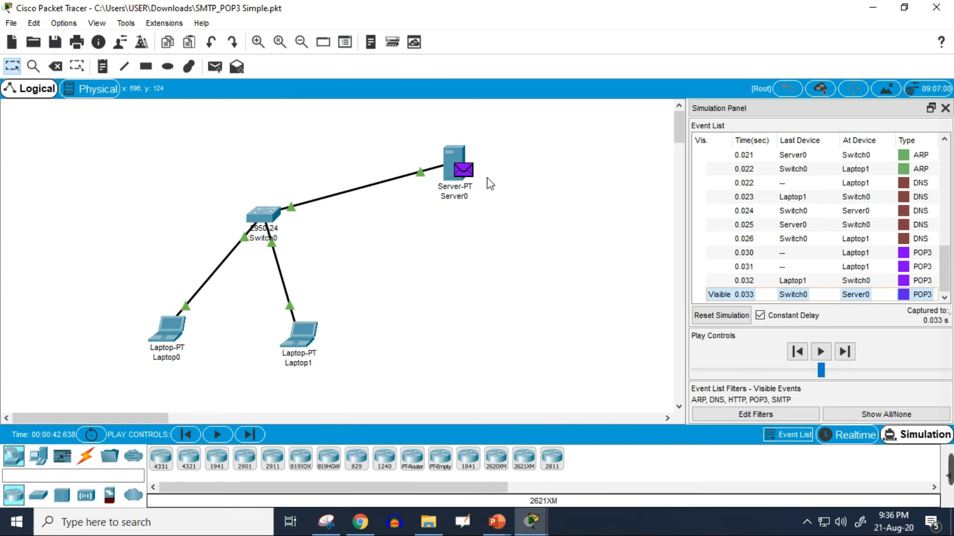
mouse_move(531, 521)
left_click(652, 460)
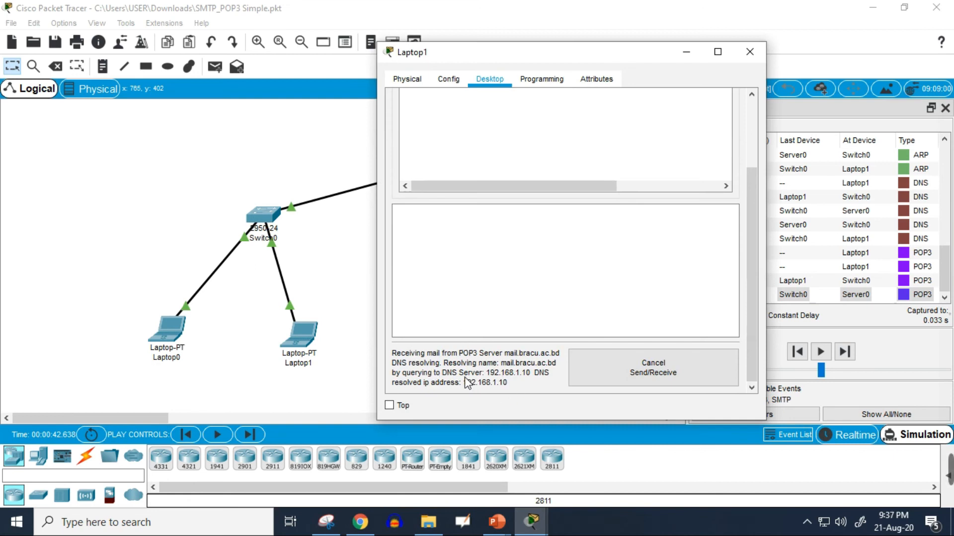
left_click_drag(465, 53, 502, 57)
left_click(375, 261)
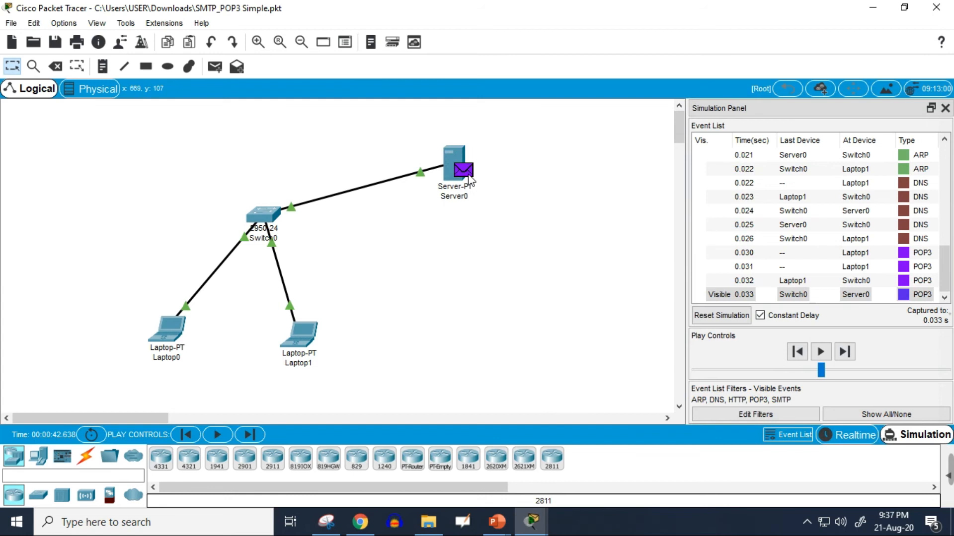
- Advance the POP3 reply from Server0 to Switch0 at 0.034 s, and compare Laptop1's mail browser status with the topology
mouse_move(447, 188)
left_click(844, 353)
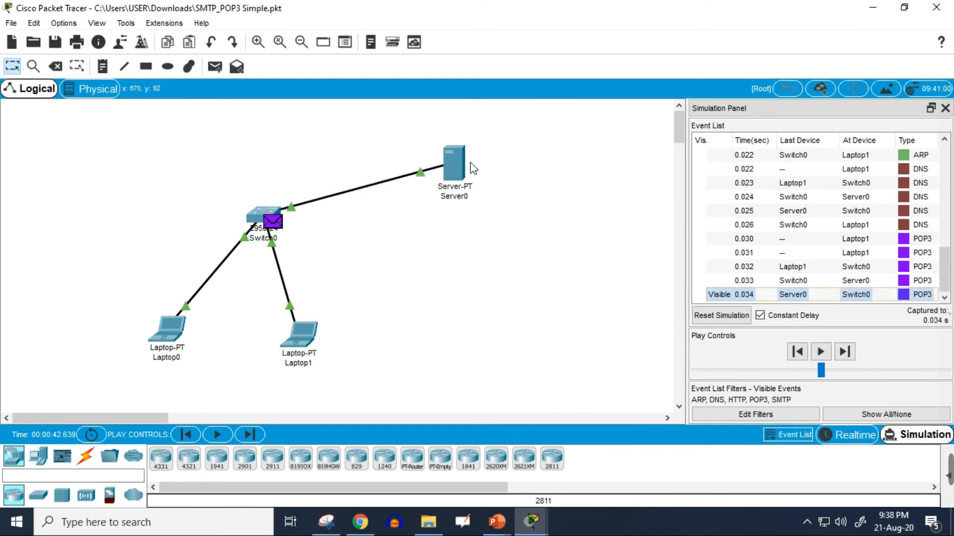
mouse_move(461, 174)
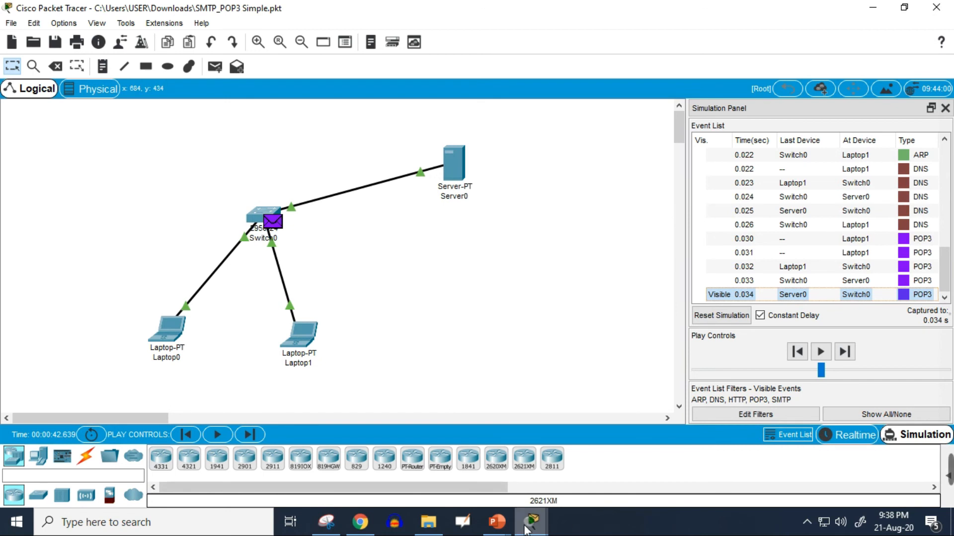
mouse_move(531, 522)
left_click(670, 437)
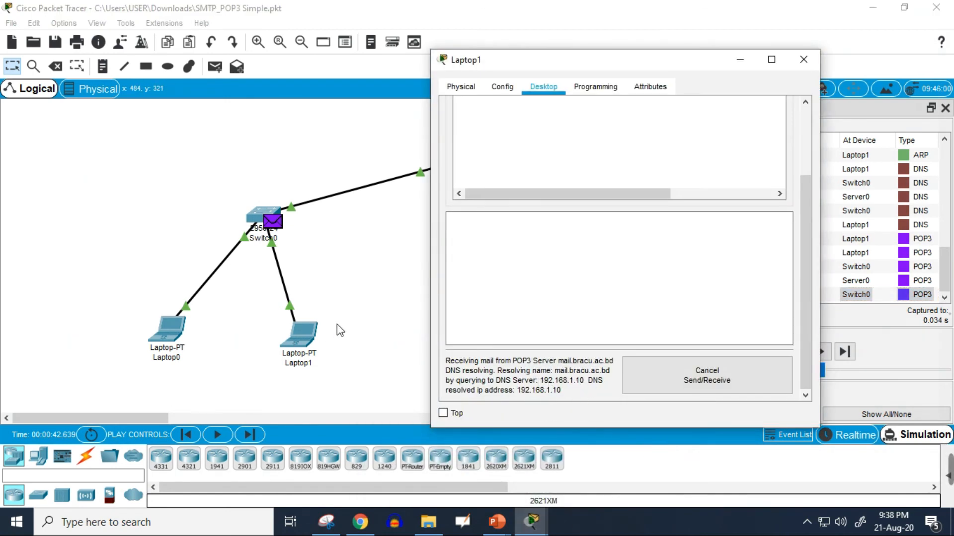
left_click(347, 277)
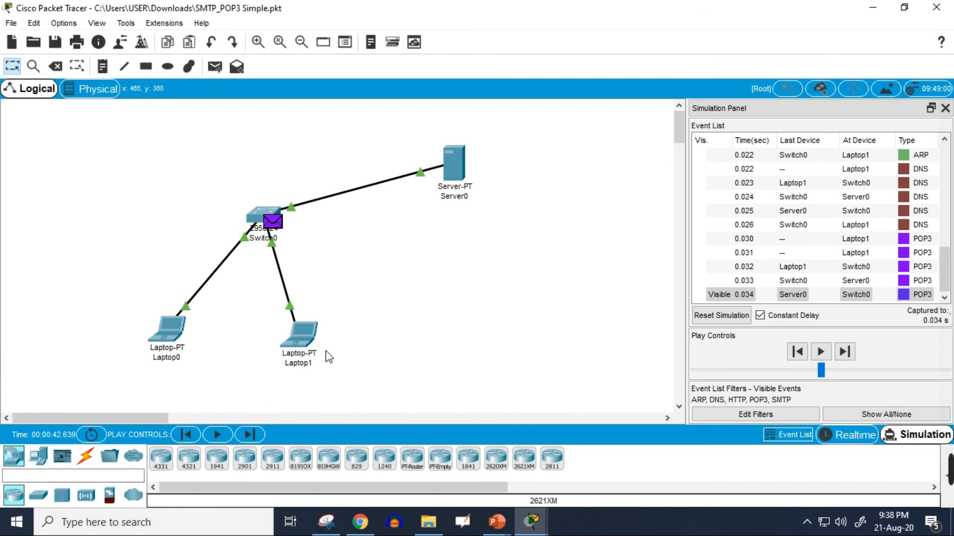
mouse_move(531, 521)
left_click(650, 462)
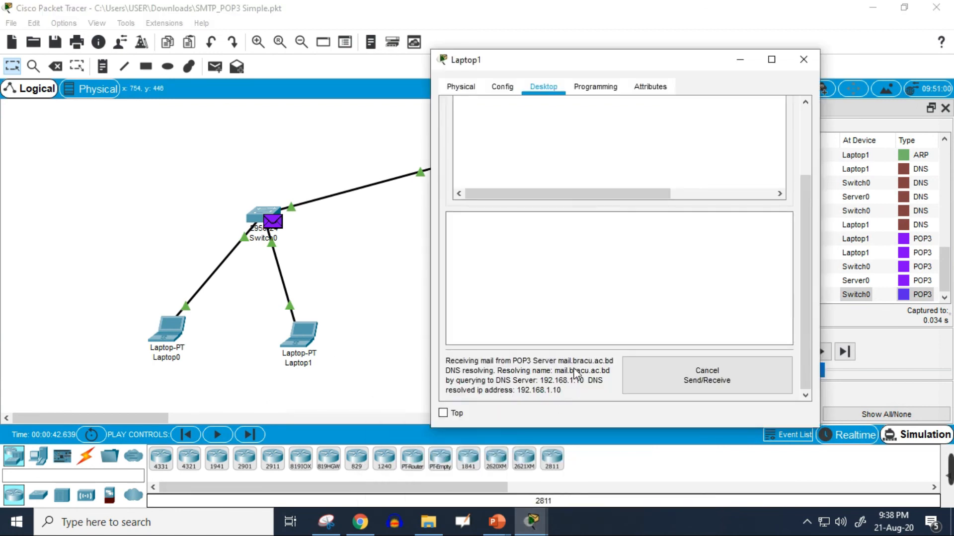
left_click(371, 318)
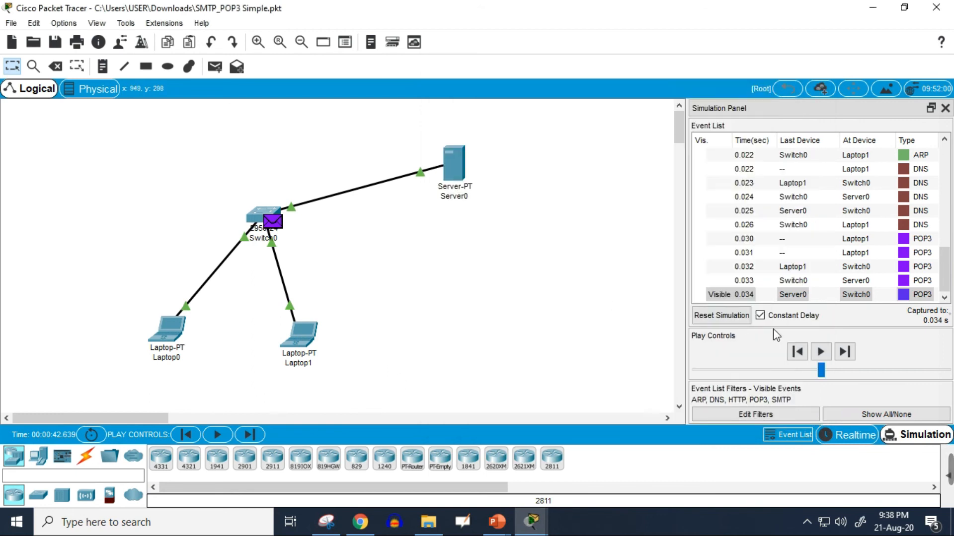
- Deliver the POP3 reply to Laptop1 at 0.035 s, and view the receive status in its mail browser
left_click(849, 352)
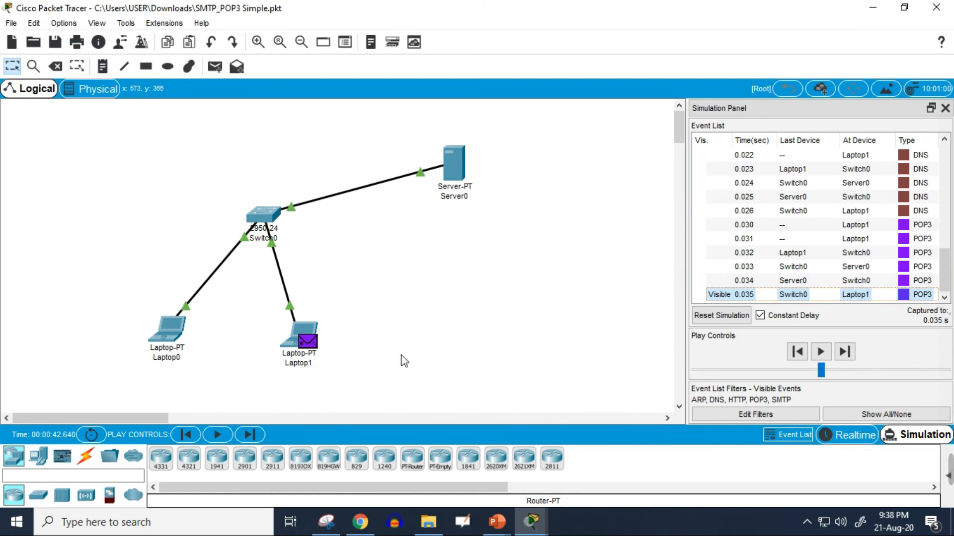
mouse_move(531, 521)
left_click(641, 456)
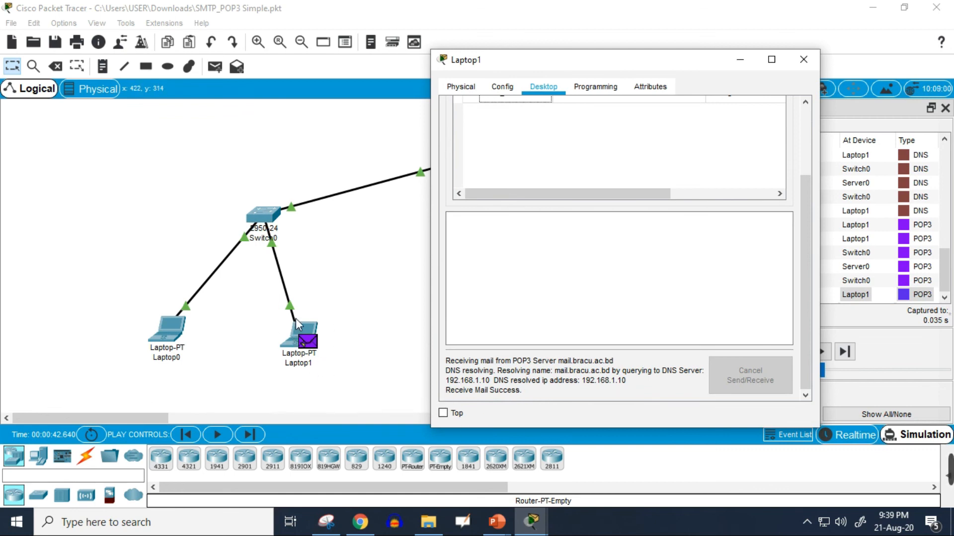
left_click(350, 295)
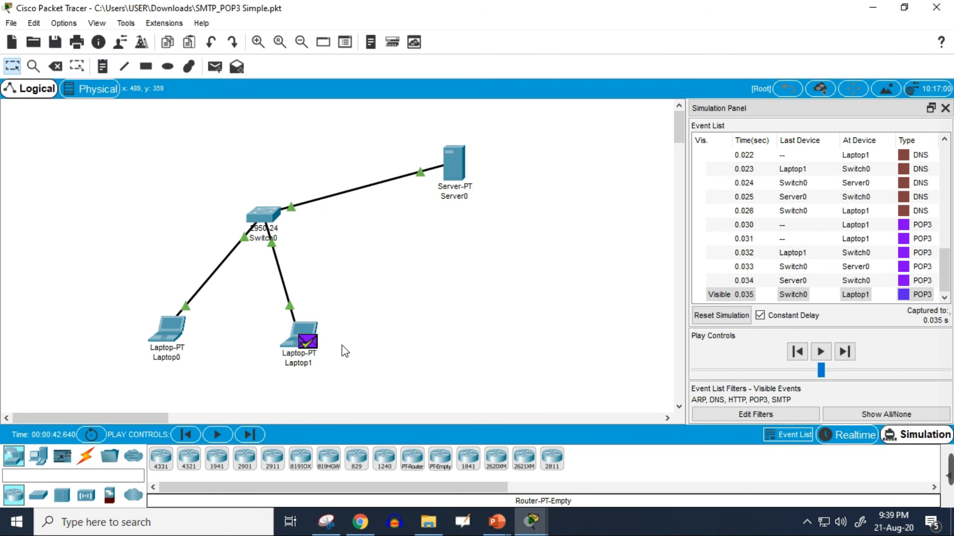
- Review the mail receive status in Laptop1's mail browser against the final POP3 packet and the devices in the topology
left_click(531, 522)
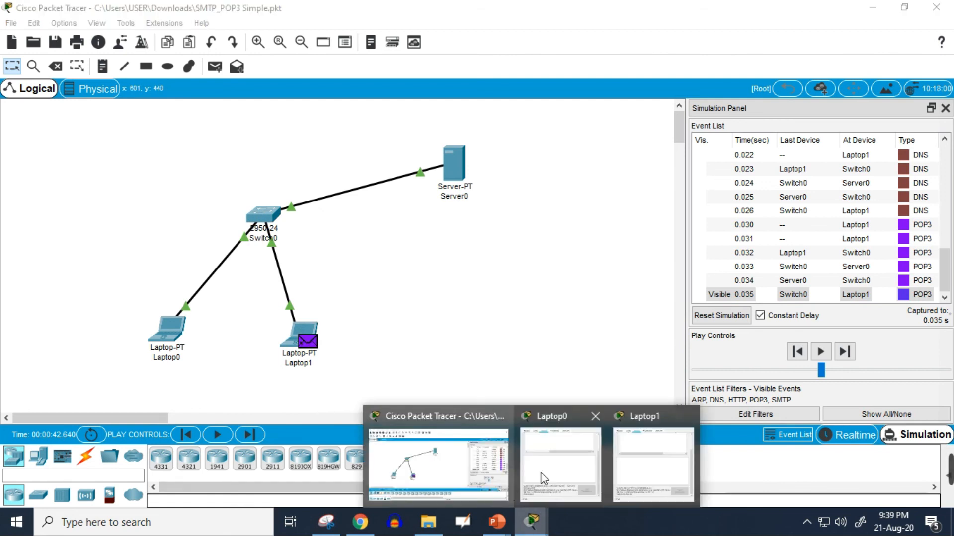
left_click(651, 452)
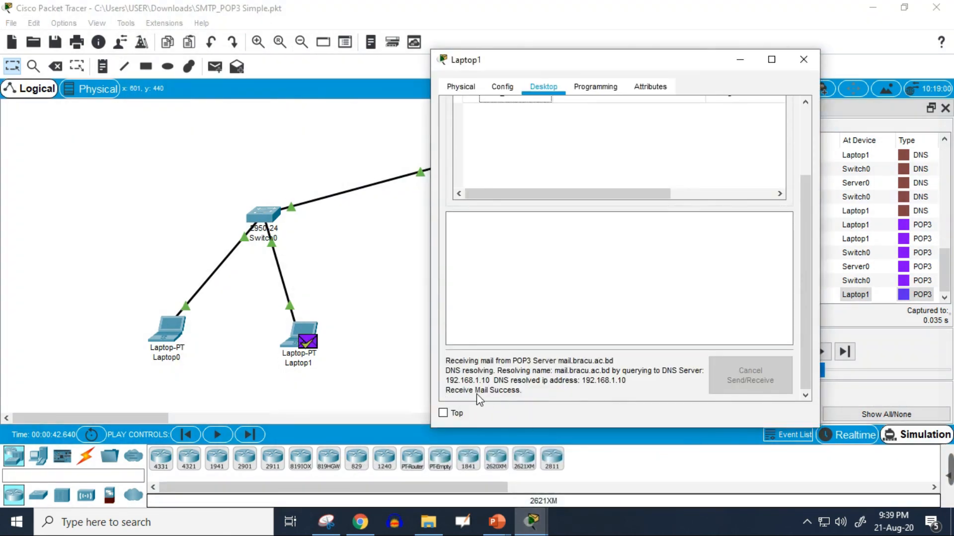
left_click(375, 298)
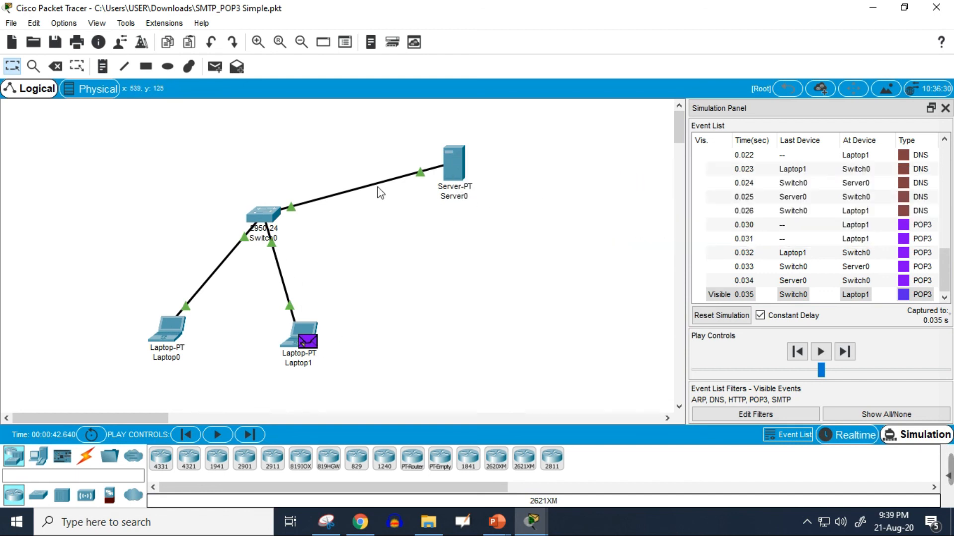
mouse_move(460, 184)
left_click(535, 527)
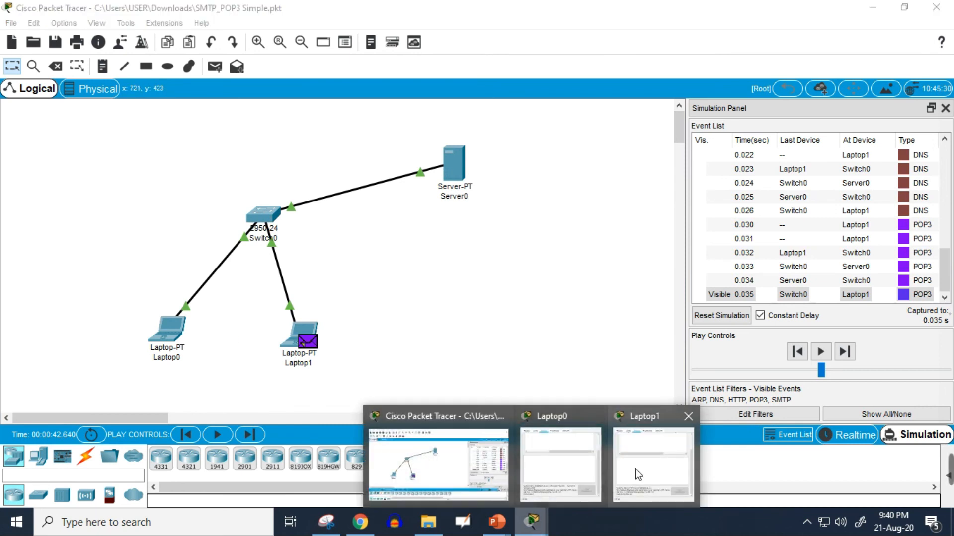
left_click(640, 472)
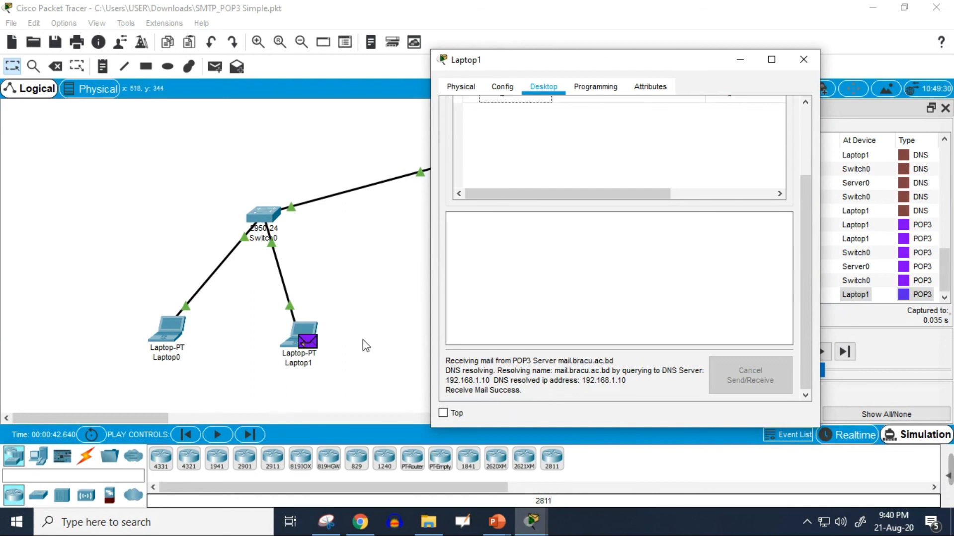
left_click(381, 254)
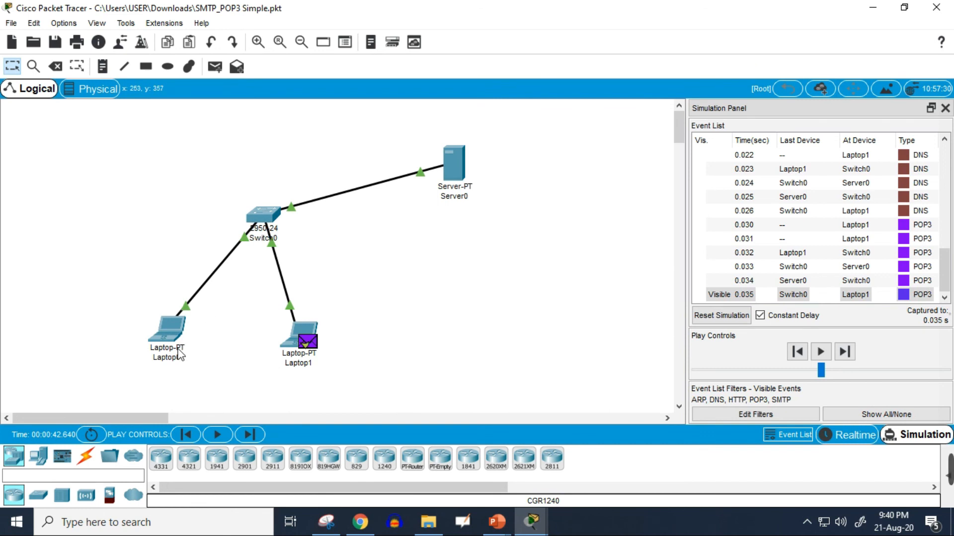
mouse_move(180, 343)
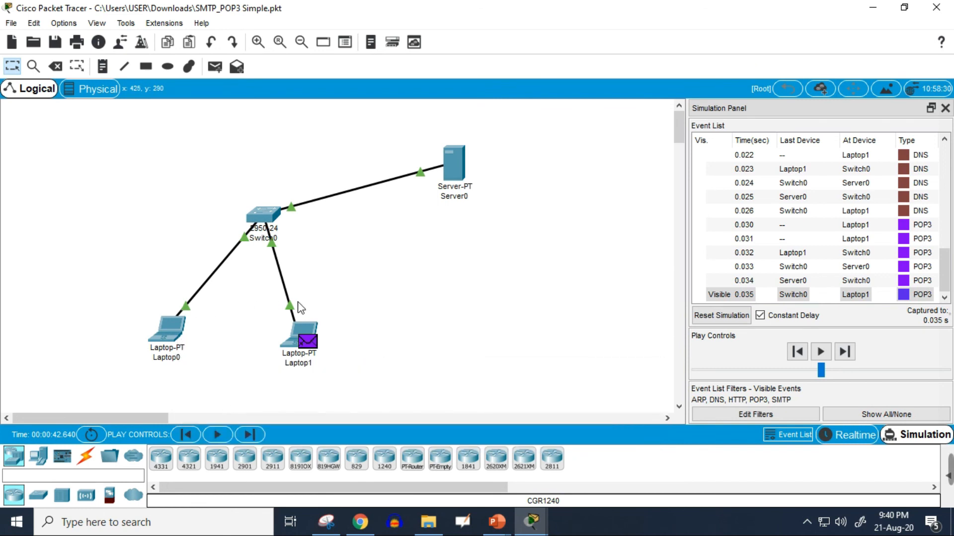